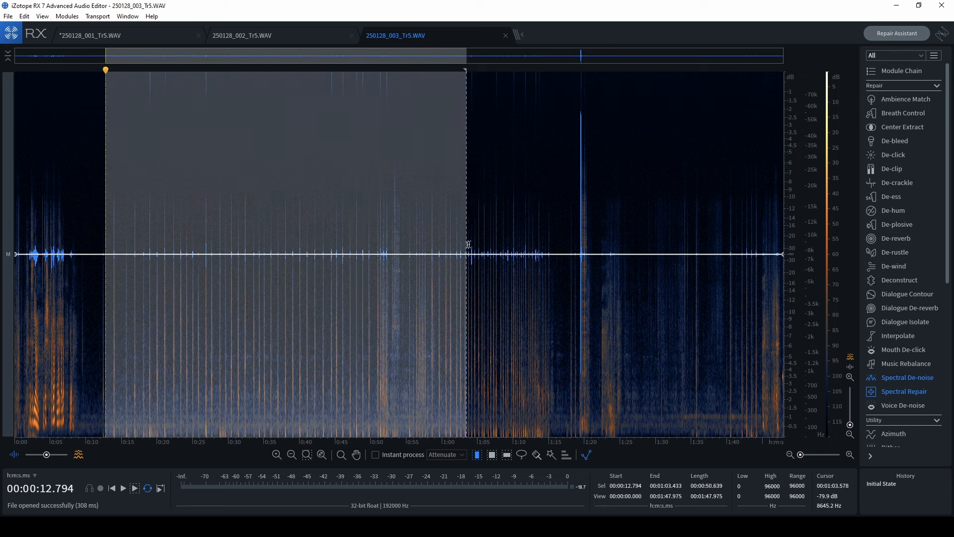
Select the loud spike between about 1:18.7 and 1:20.9 and lower its clip gain by about 38.5 dB
click(565, 249)
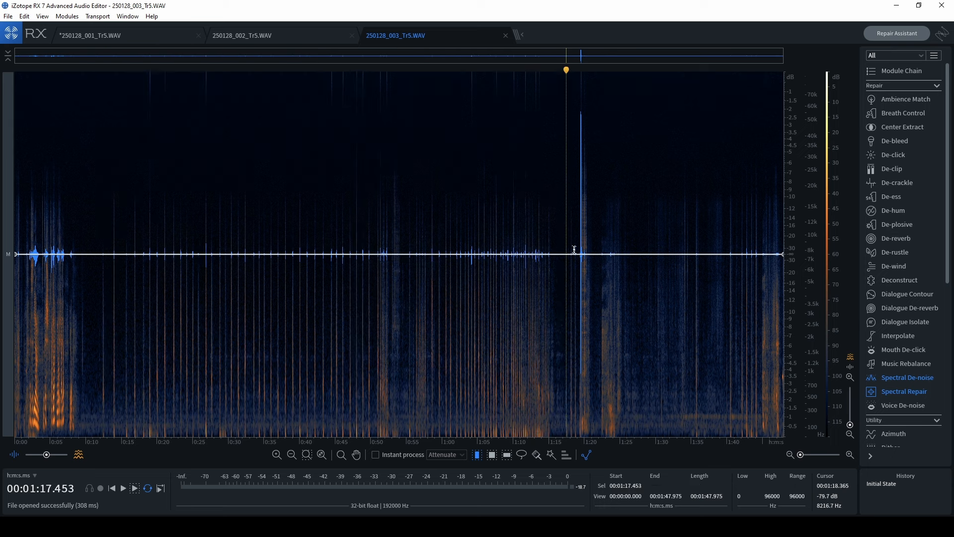
click(576, 239)
click(576, 239)
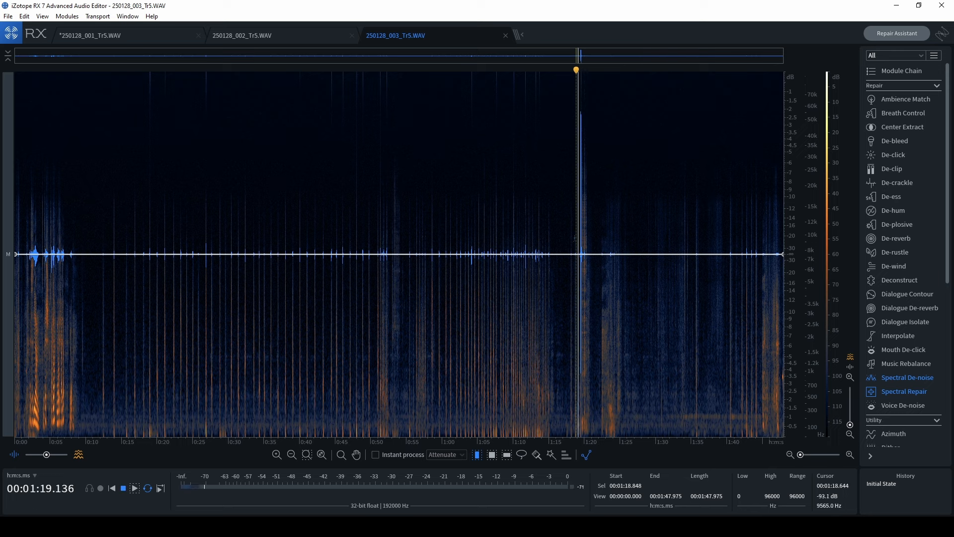
drag(575, 249, 591, 397)
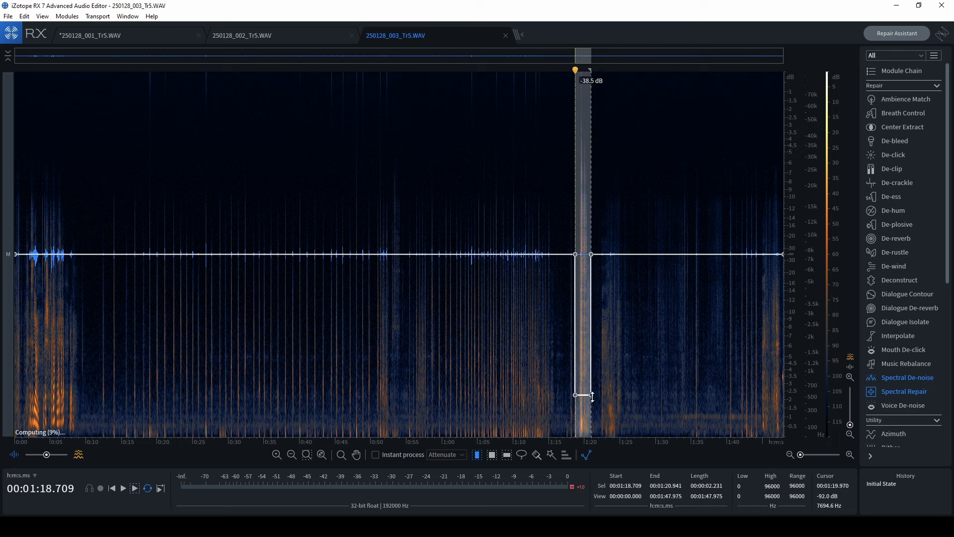
Select the entire recording and normalize it
click(634, 190)
key(ctrl+a)
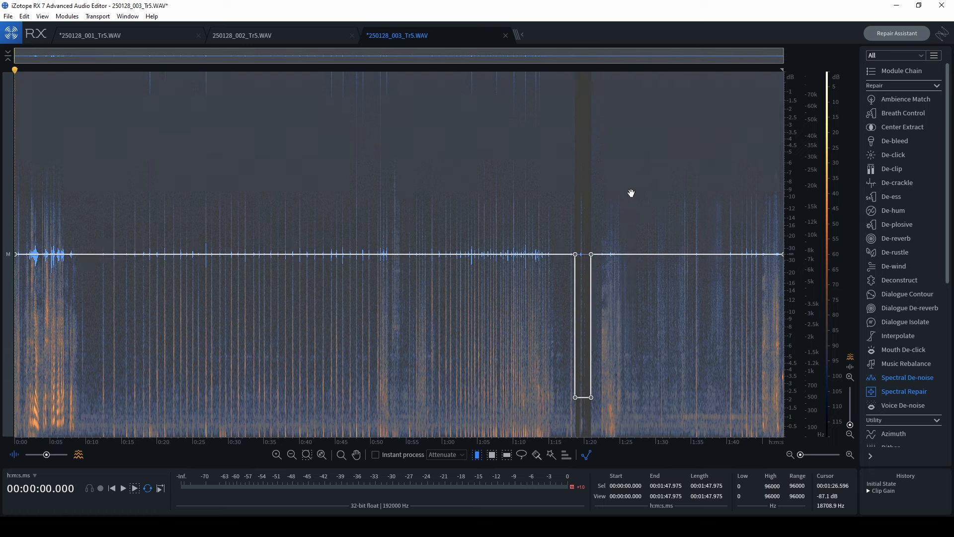
key(n)
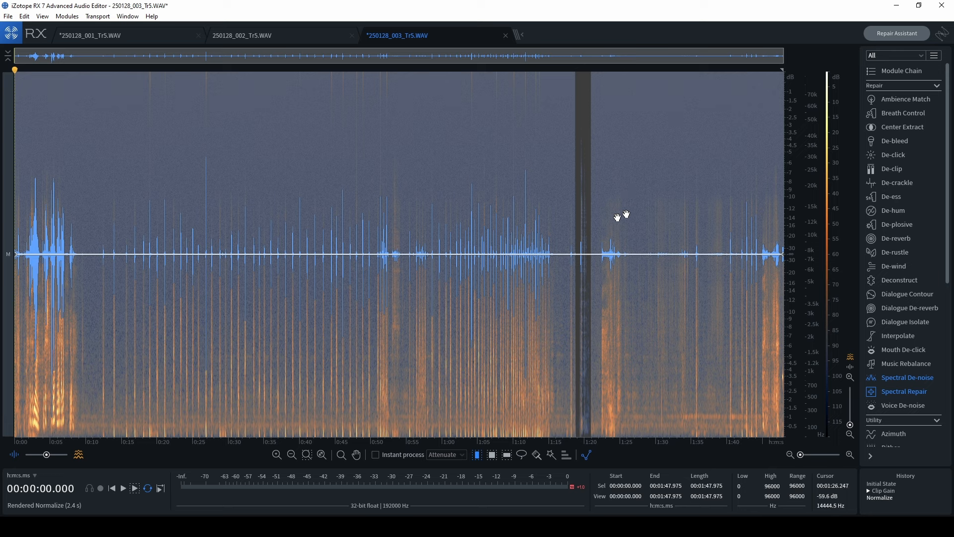
Play back the normalized recording from about 16.6 seconds to check it, and stop playback
click(205, 225)
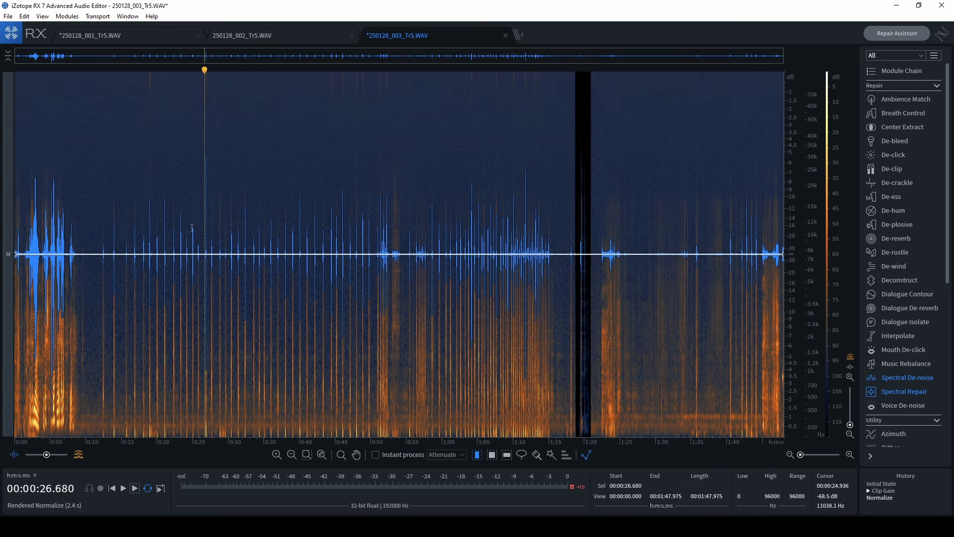
click(143, 242)
click(110, 245)
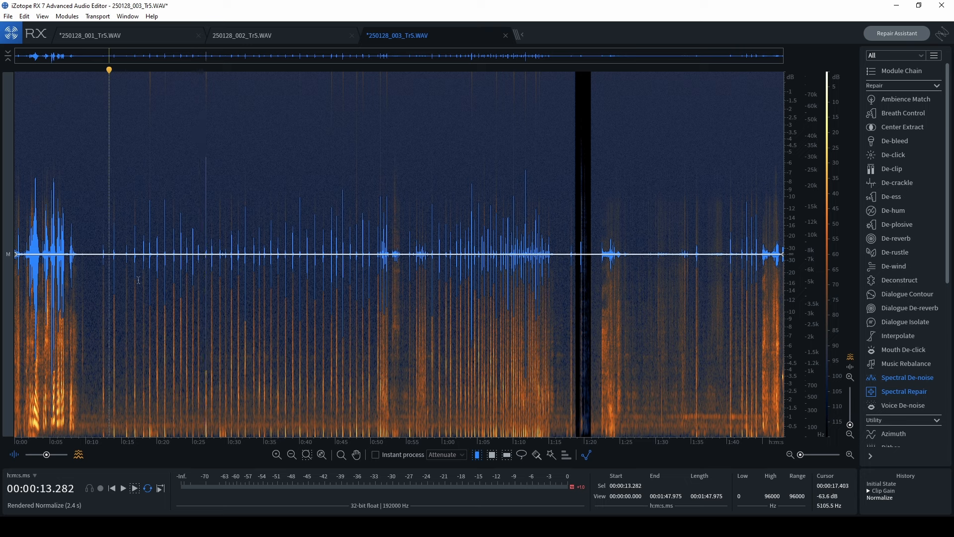
click(90, 248)
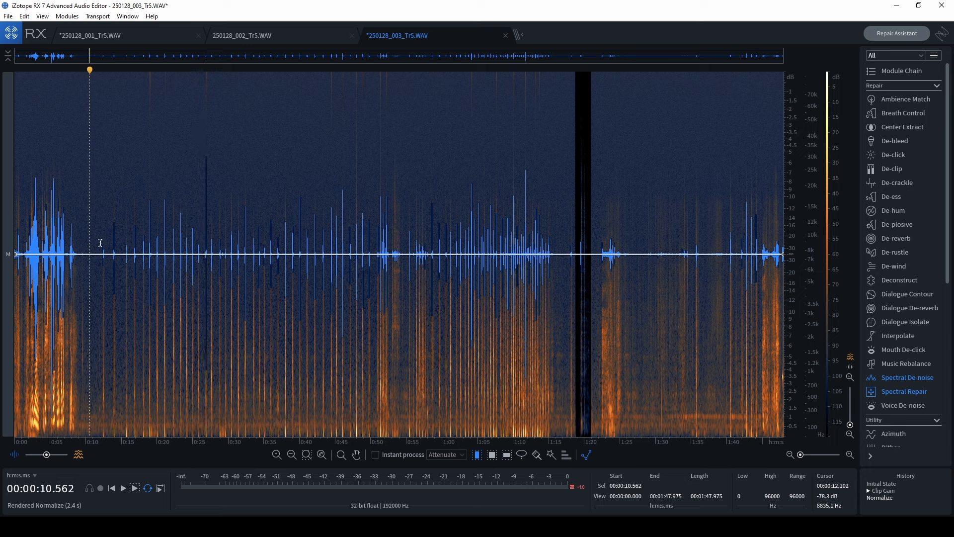
click(132, 248)
key(space)
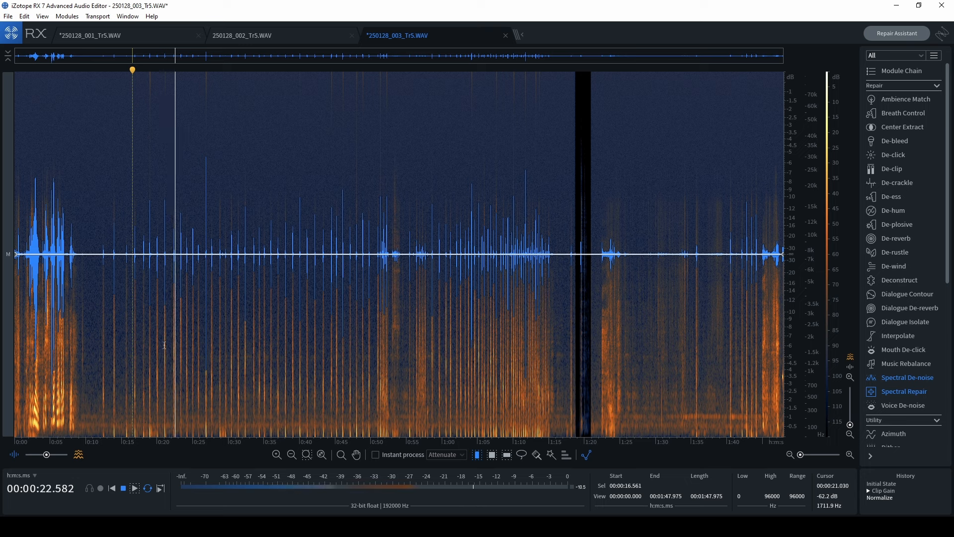
key(space)
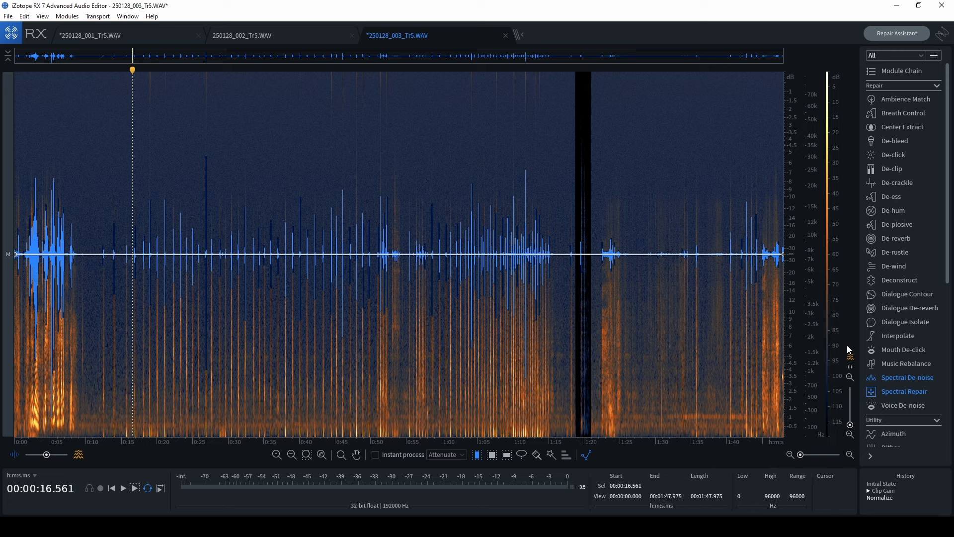
Render an EQ on the whole recording with a 12 dB/oct high-pass filter at 90 Hz, and close the EQ module
scroll(908, 323, down, 6)
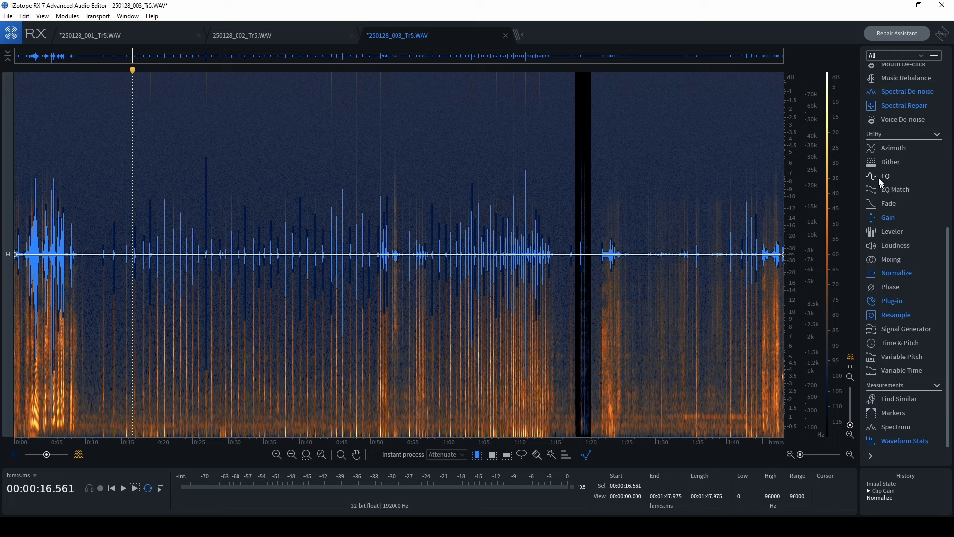
click(882, 179)
drag(270, 134, 618, 134)
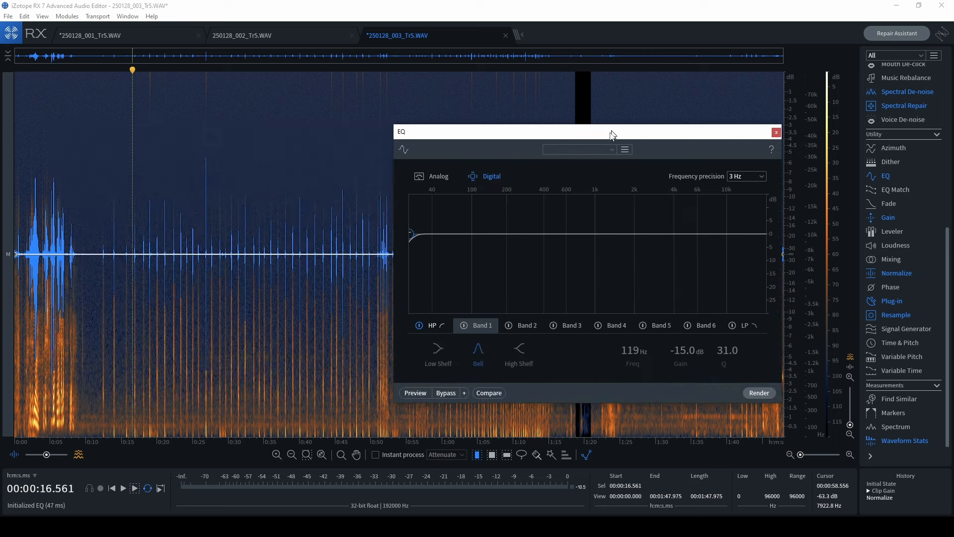
drag(478, 133, 429, 138)
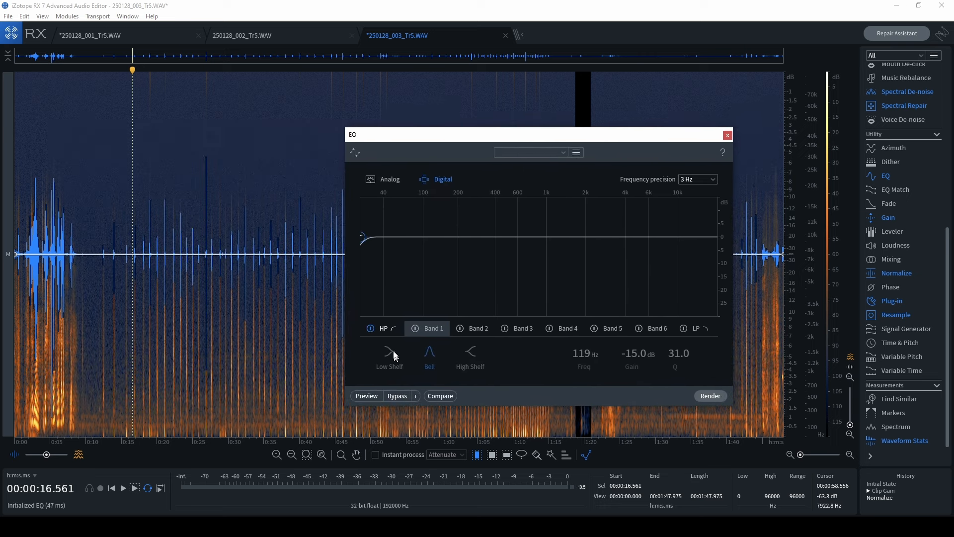
click(392, 330)
scroll(584, 356, up, 8)
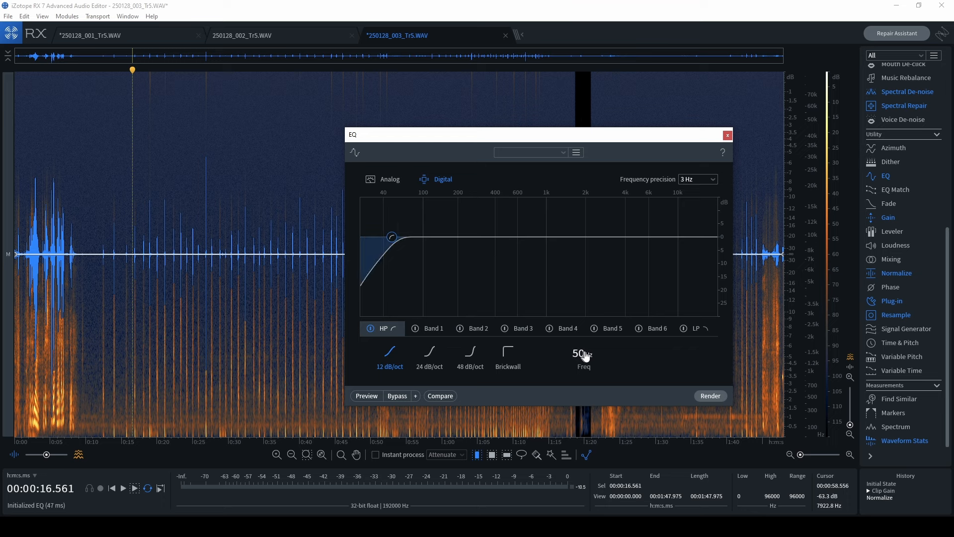
scroll(585, 355, down, 3)
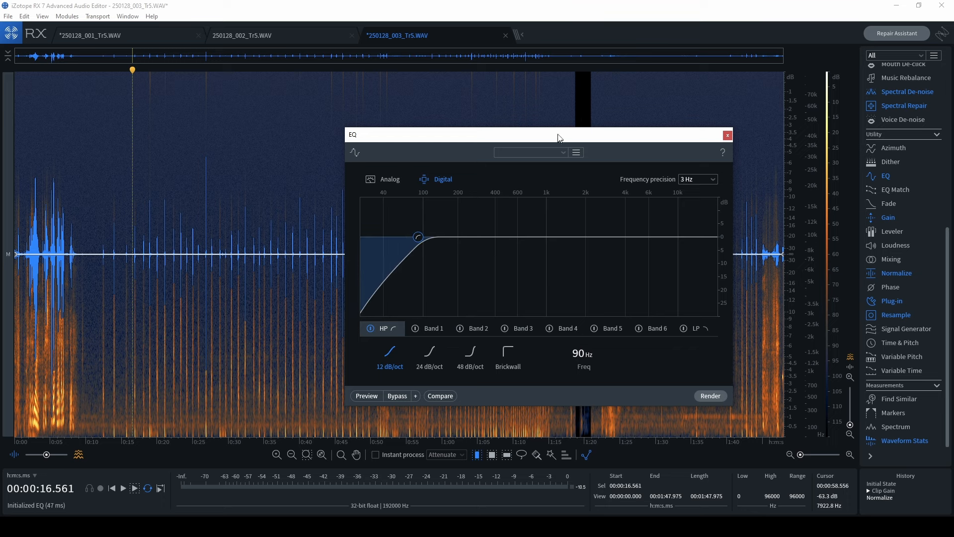
drag(558, 134, 643, 124)
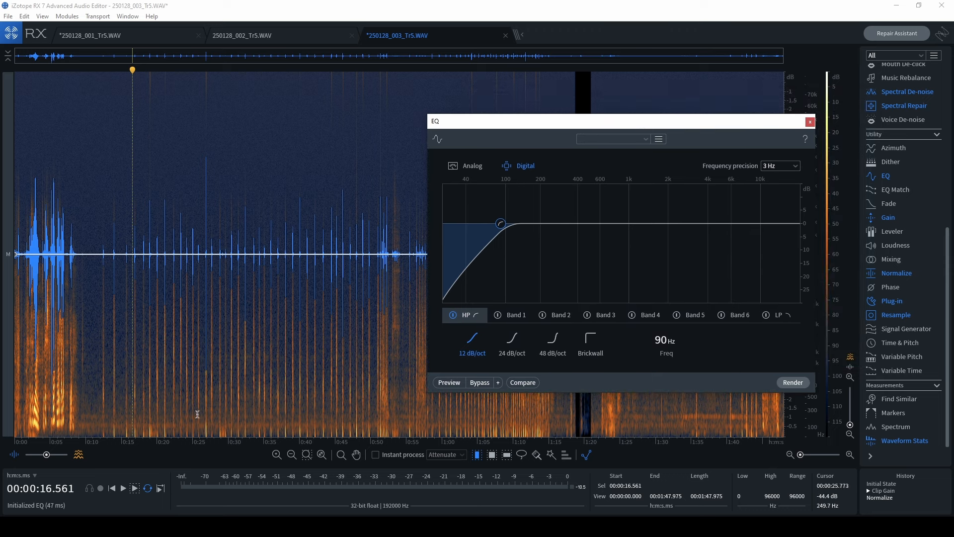
click(796, 383)
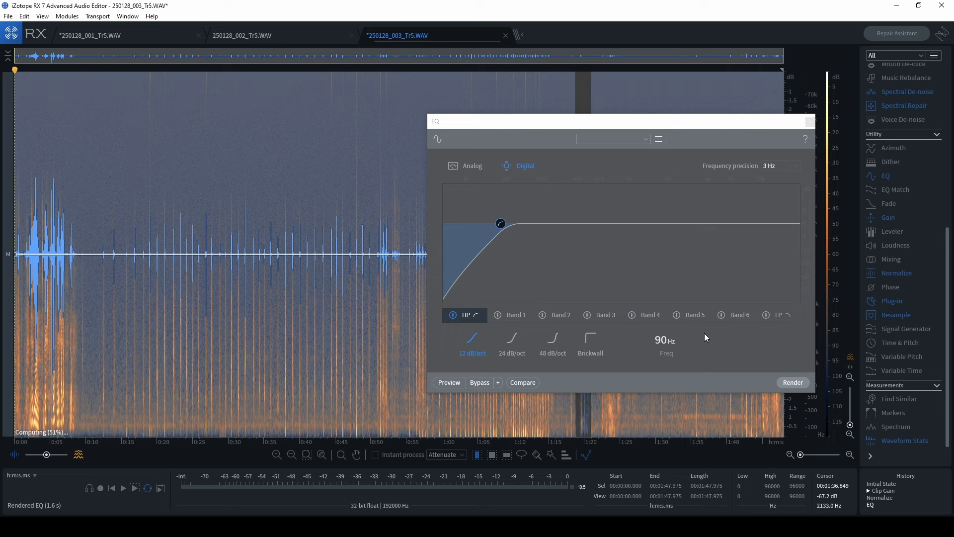
click(810, 121)
Play back the high-passed recording from about 18.6 seconds to check the low-frequency cut, and stop playback
click(132, 251)
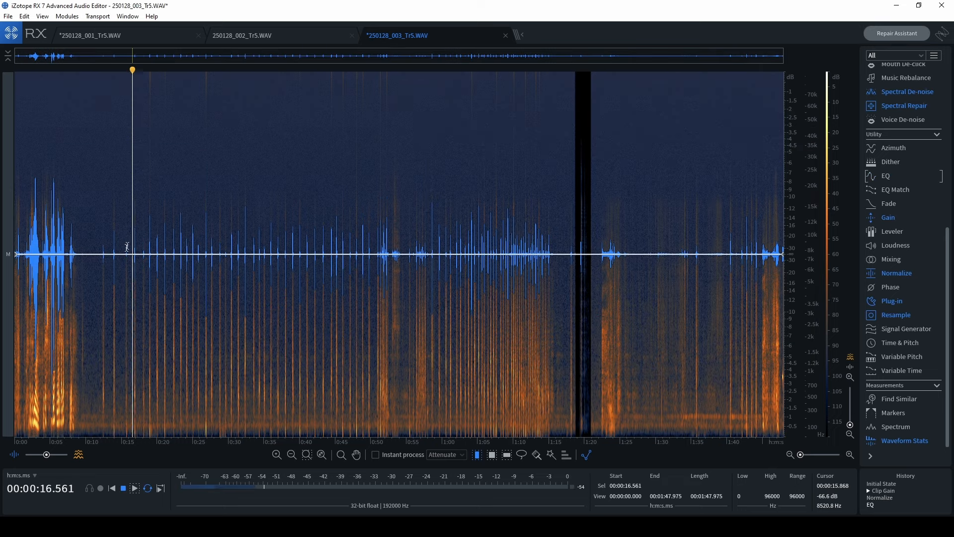
key(space)
click(146, 255)
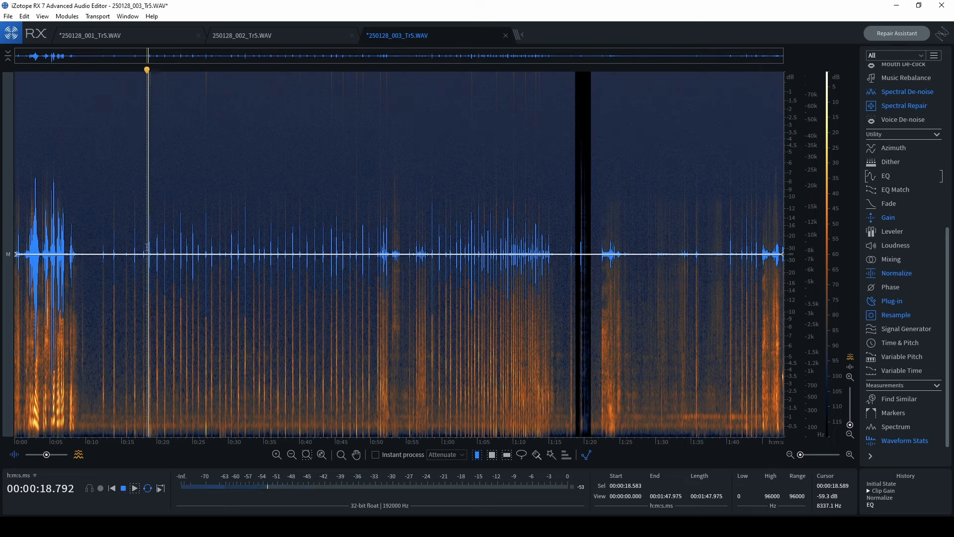
key(space)
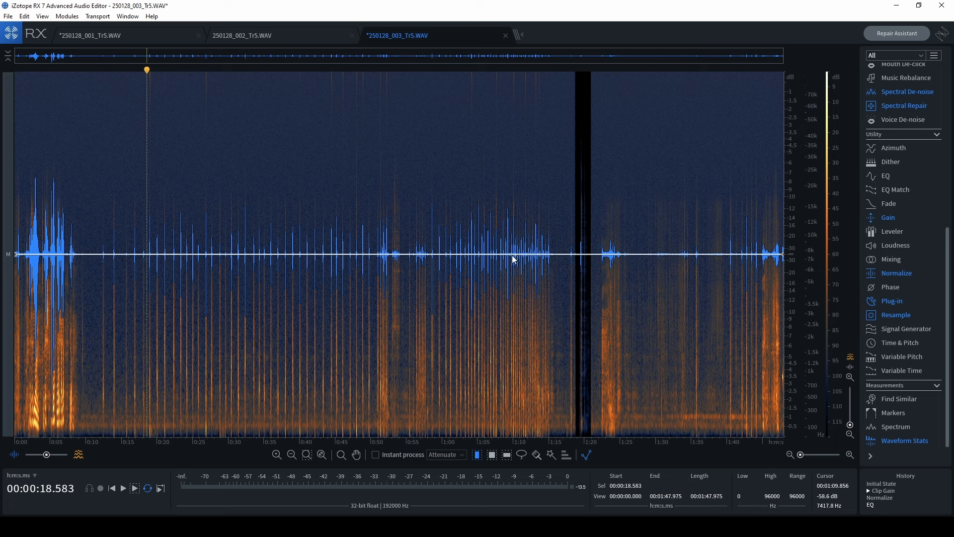
Normalize the entire filtered recording again and clear the selection
key(ctrl+a)
key(ctrl+shift+n)
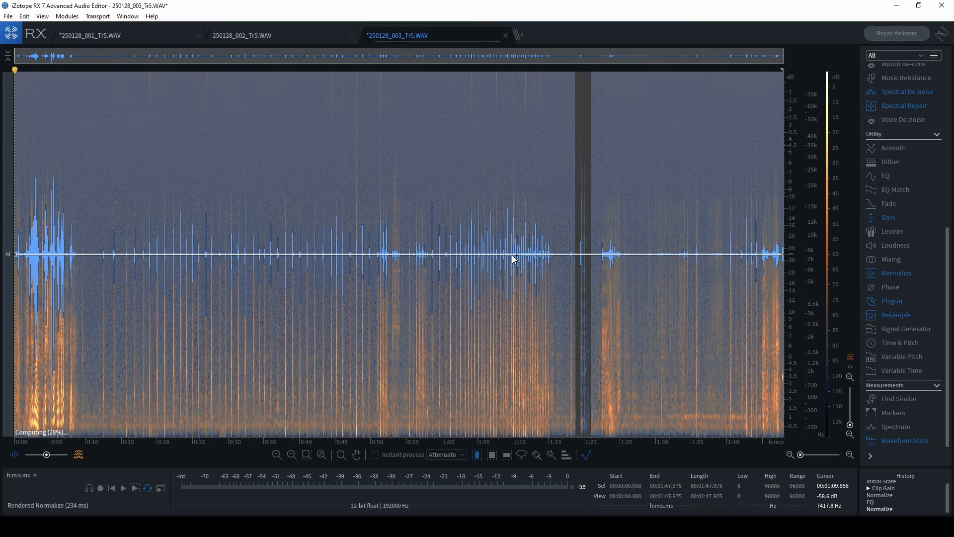
click(163, 204)
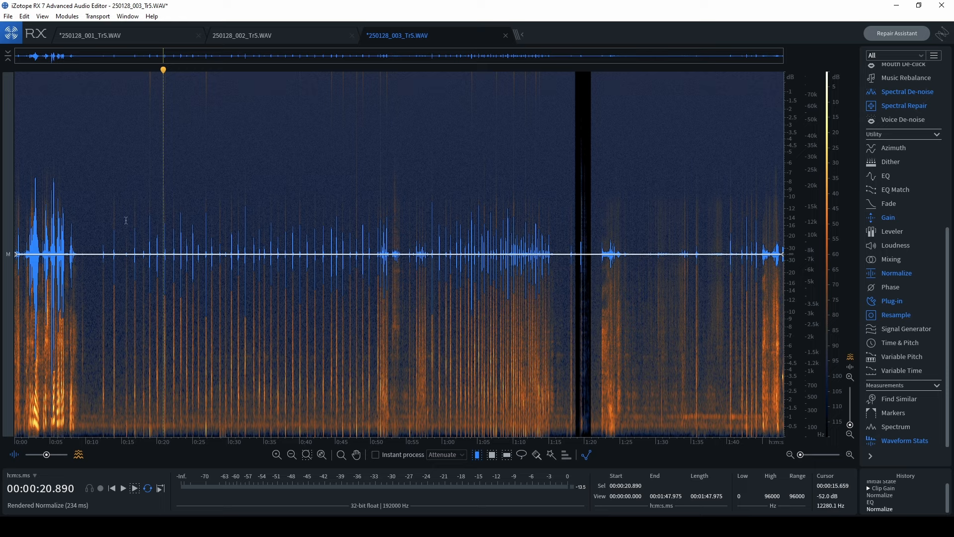
Select the quiet stretch from about 10.3 to 11.7 seconds and learn it as the Spectral De-noise noise profile
scroll(125, 220, up, 5)
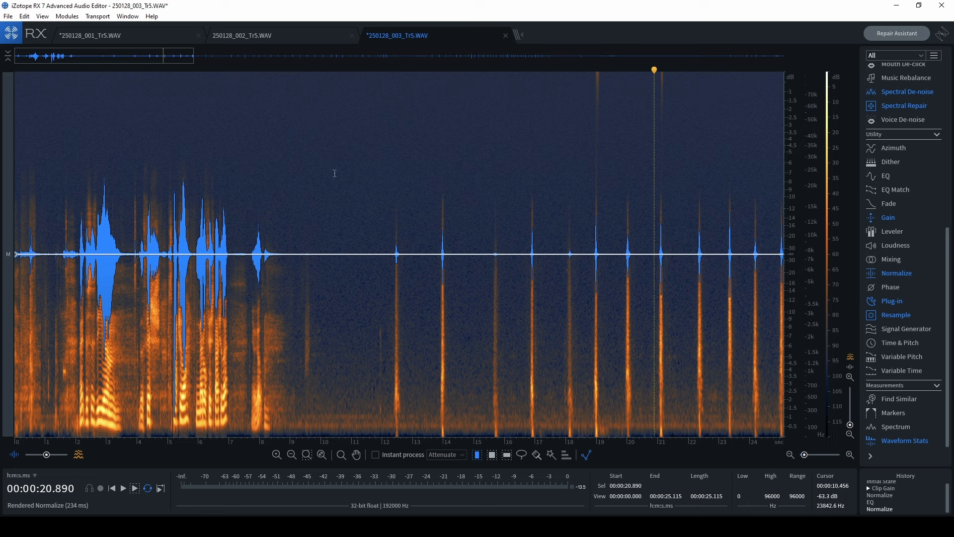
drag(330, 173, 372, 174)
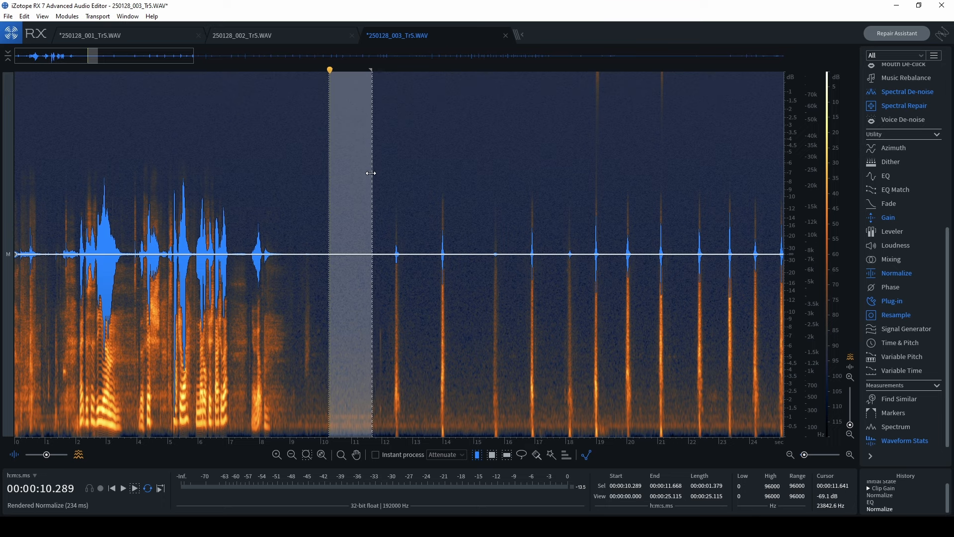
scroll(348, 178, up, 2)
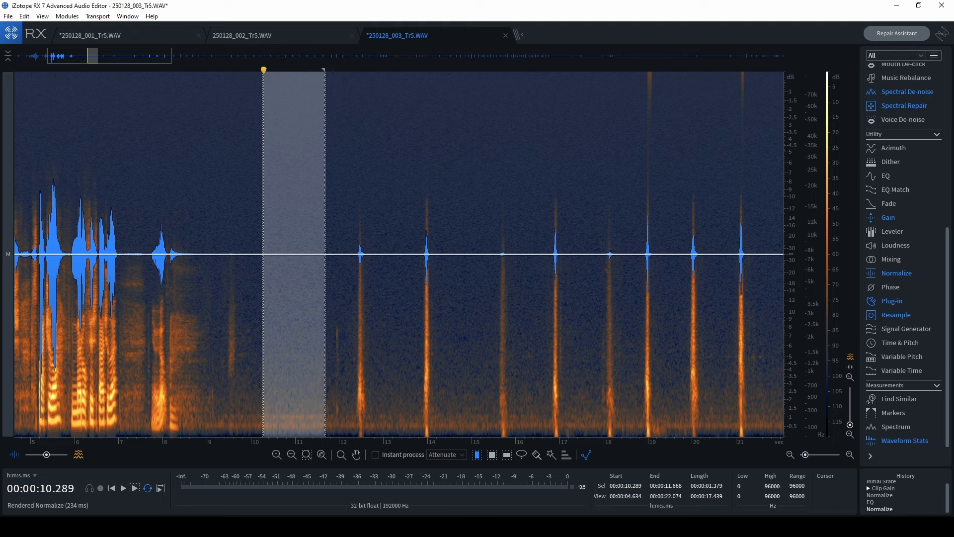
drag(358, 387, 625, 111)
click(420, 157)
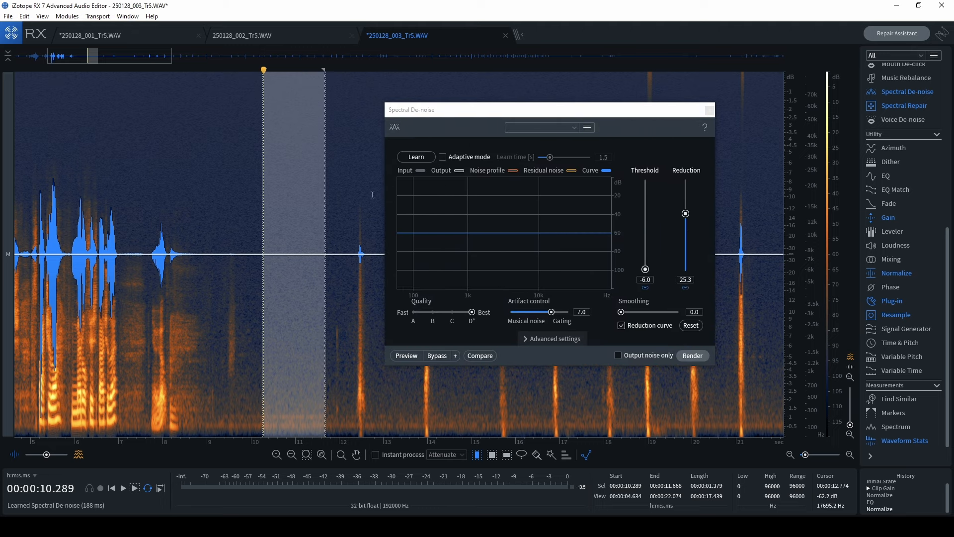
Enable Output noise only in Spectral De-noise and preview the removed noise from about 18.9 seconds
scroll(308, 230, down, 8)
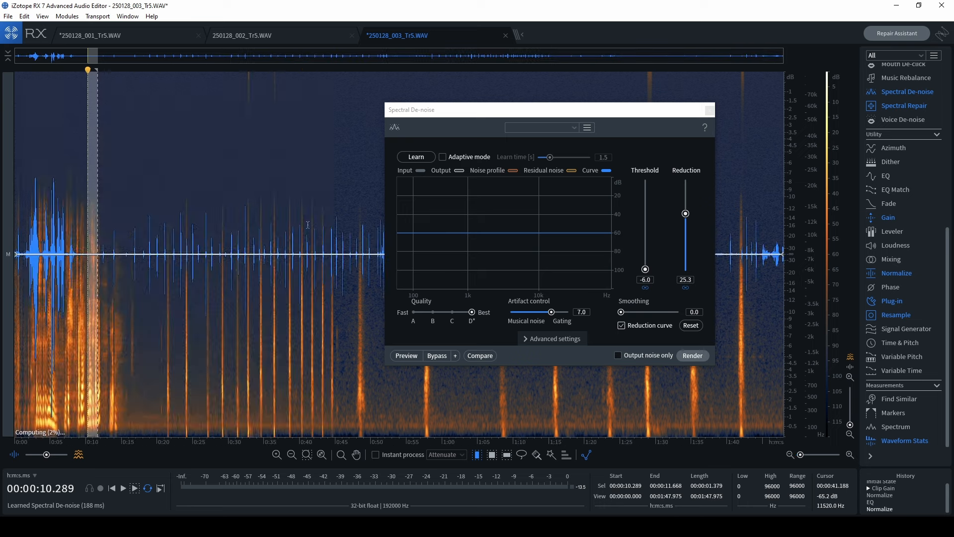
click(145, 246)
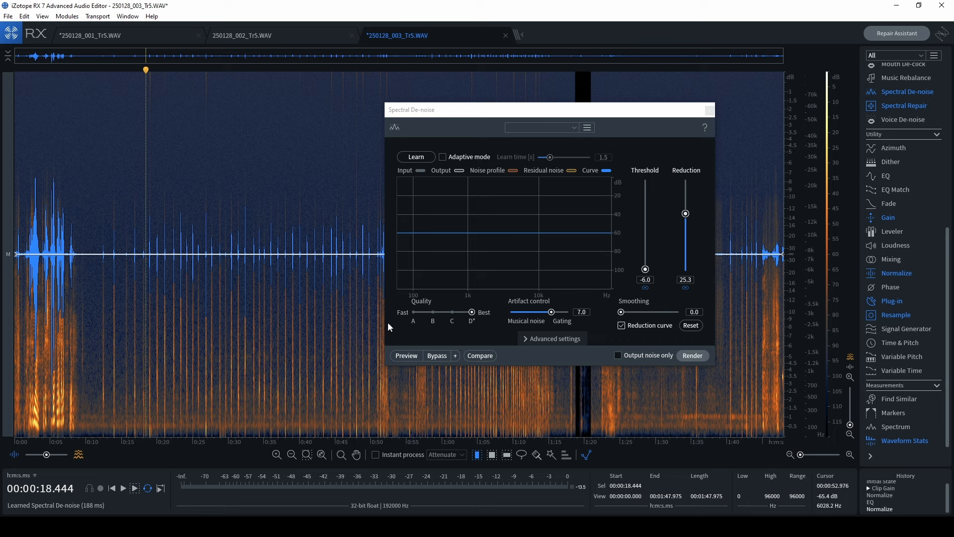
click(626, 358)
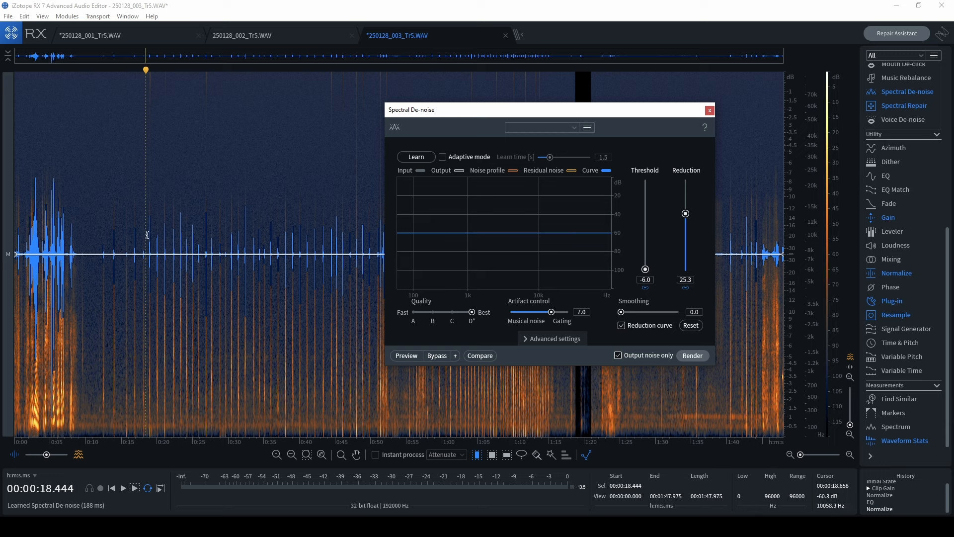
click(149, 251)
scroll(158, 259, up, 6)
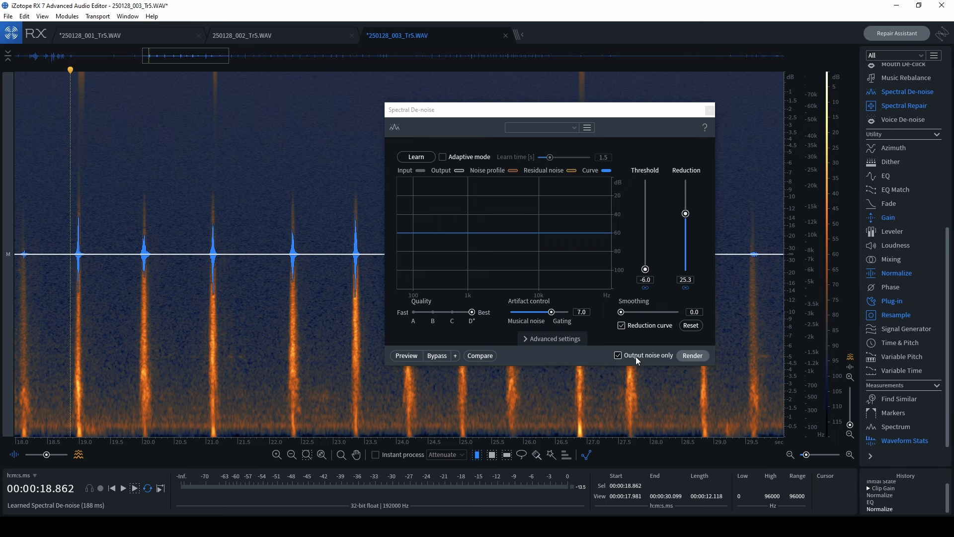
click(408, 355)
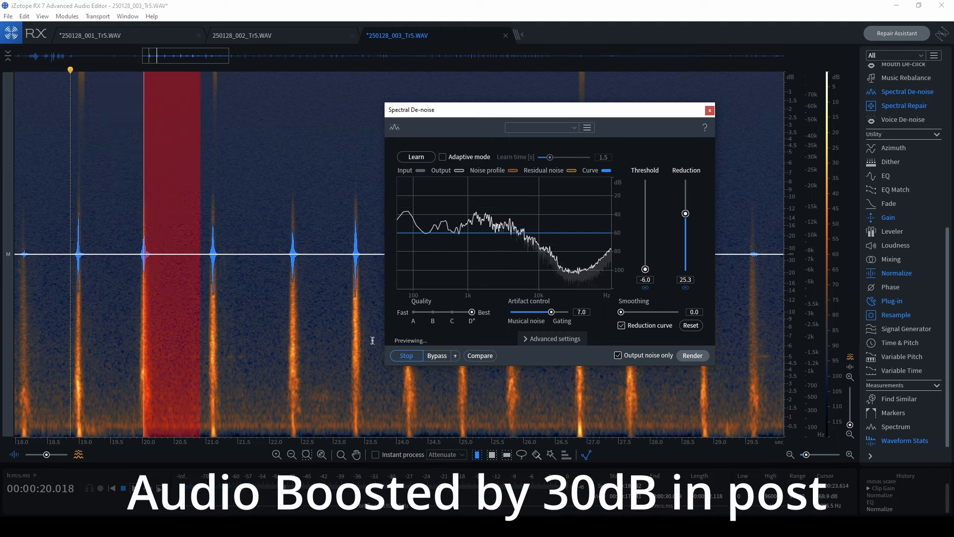
Set the Spectral De-noise threshold to 0.0 and reduction to 40.0 while previewing, and stop the preview
drag(646, 269, 645, 253)
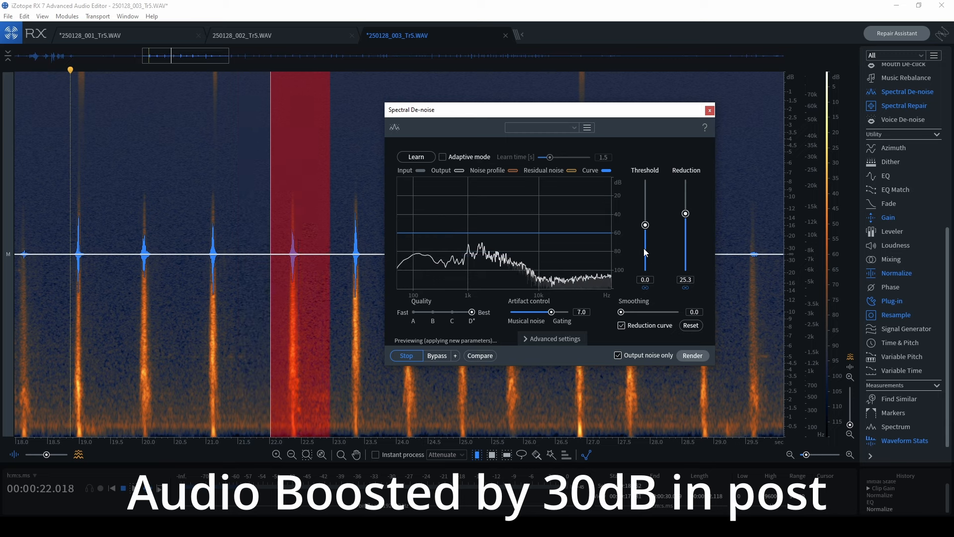
drag(686, 213, 685, 181)
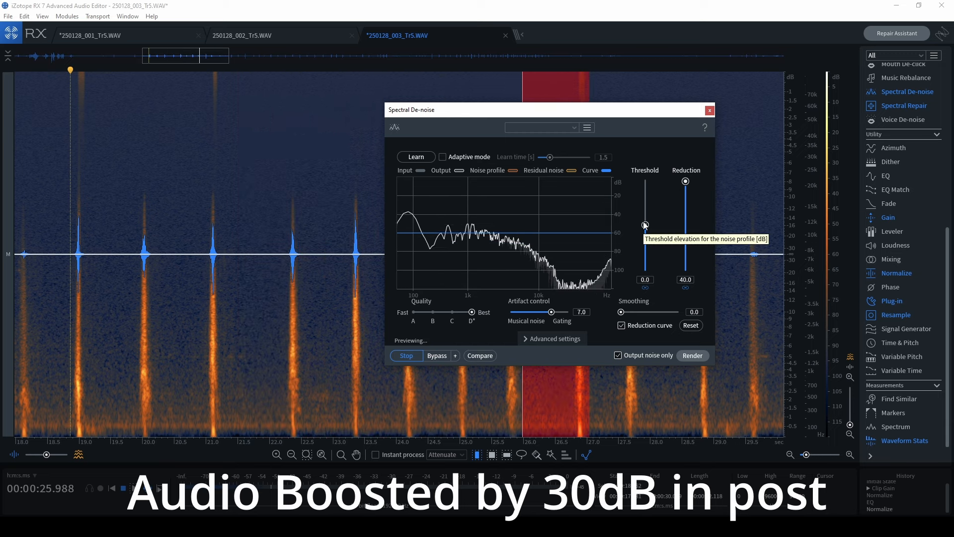
drag(609, 110, 353, 115)
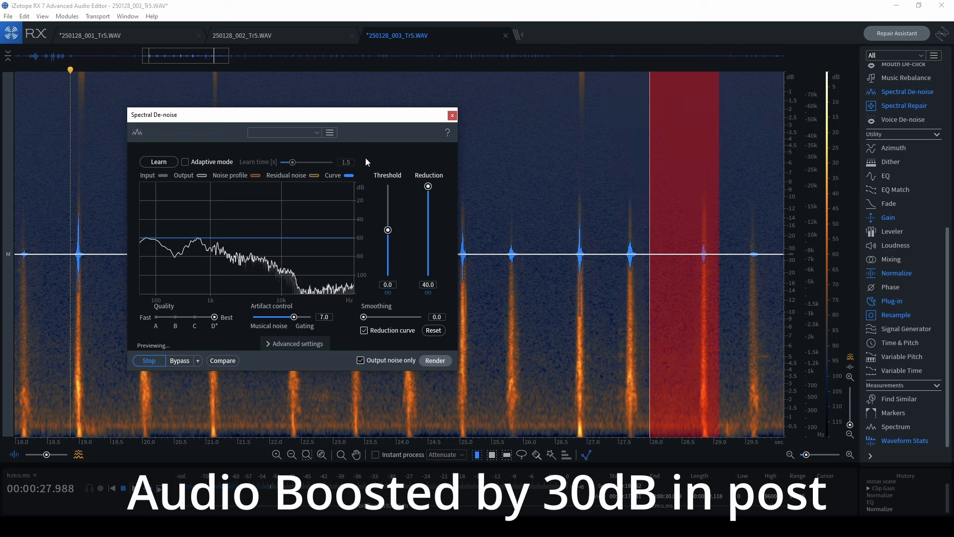
key(space)
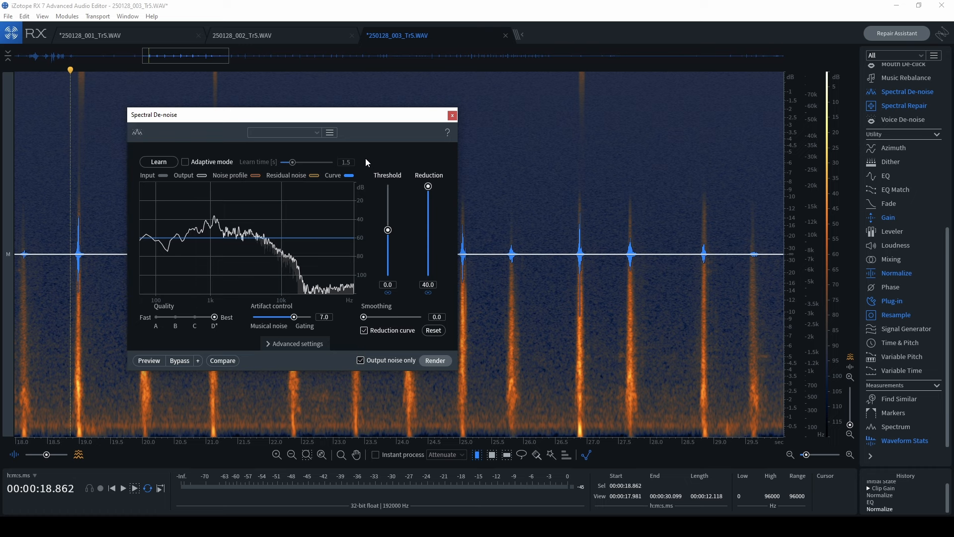
Preview the removed noise again while setting the Spectral De-noise threshold to -6.0 and resetting the reduction to 12.0
drag(370, 119, 482, 125)
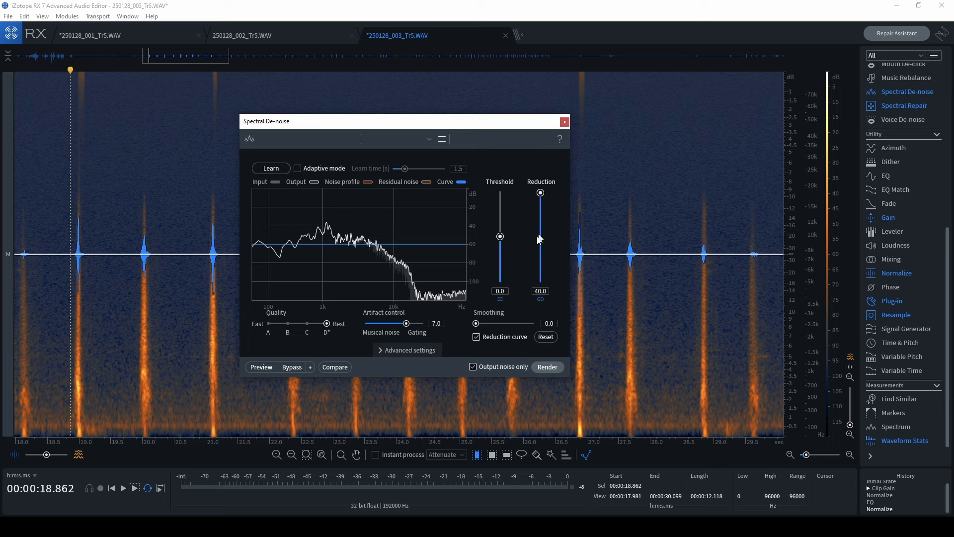
click(268, 368)
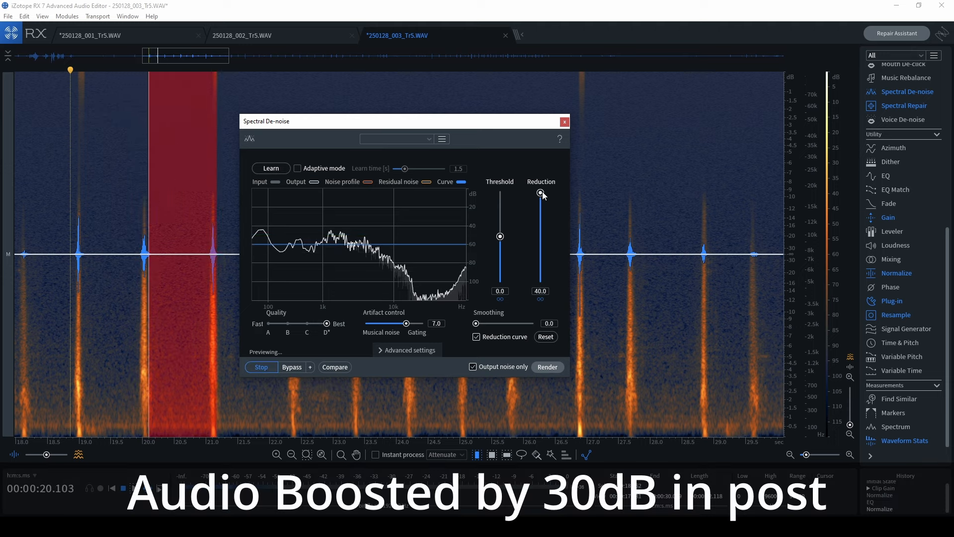
drag(500, 236, 501, 285)
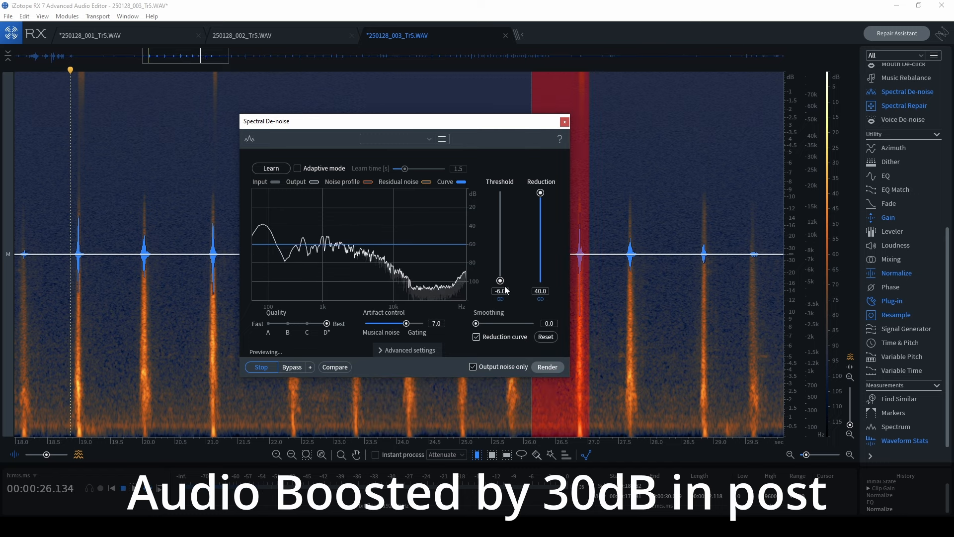
double_click(540, 193)
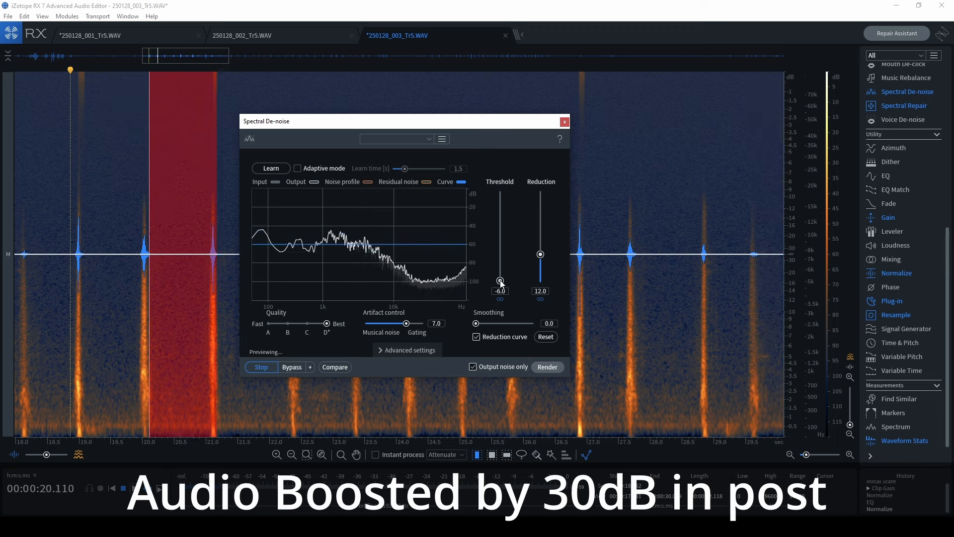
mouse_move(501, 283)
mouse_down()
mouse_move(502, 240)
mouse_move(505, 282)
mouse_up()
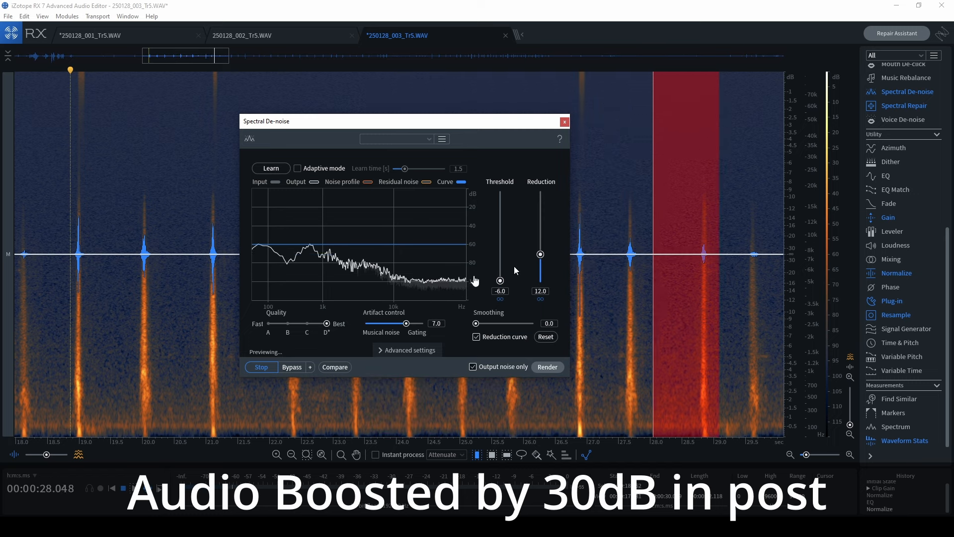
Restart the noise preview, lower the Spectral De-noise reduction to 9.3, and stop the preview
double_click(259, 368)
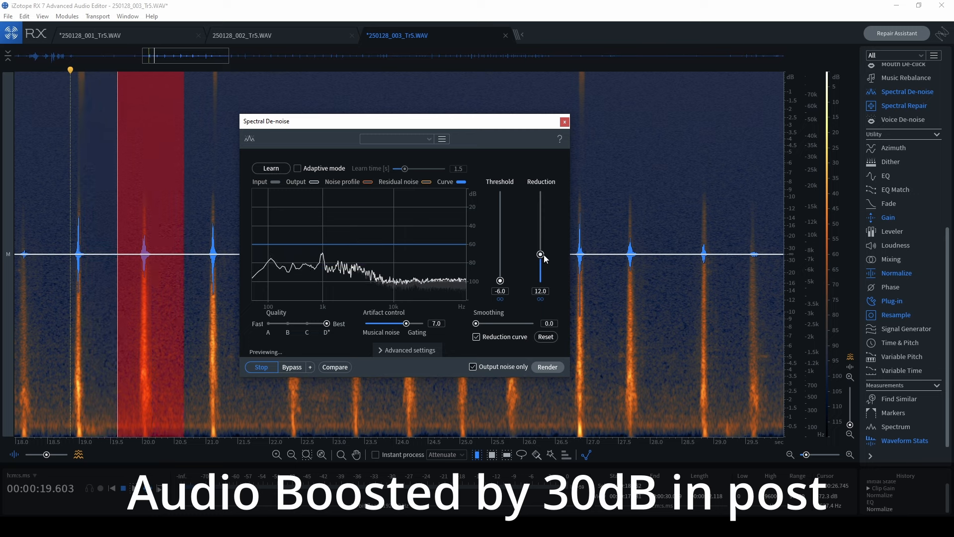
drag(544, 256, 542, 264)
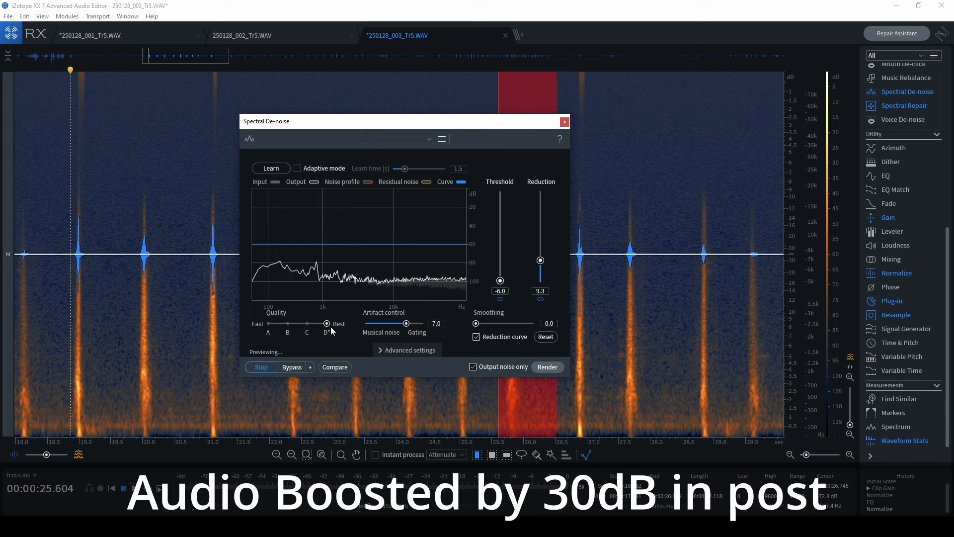
click(253, 366)
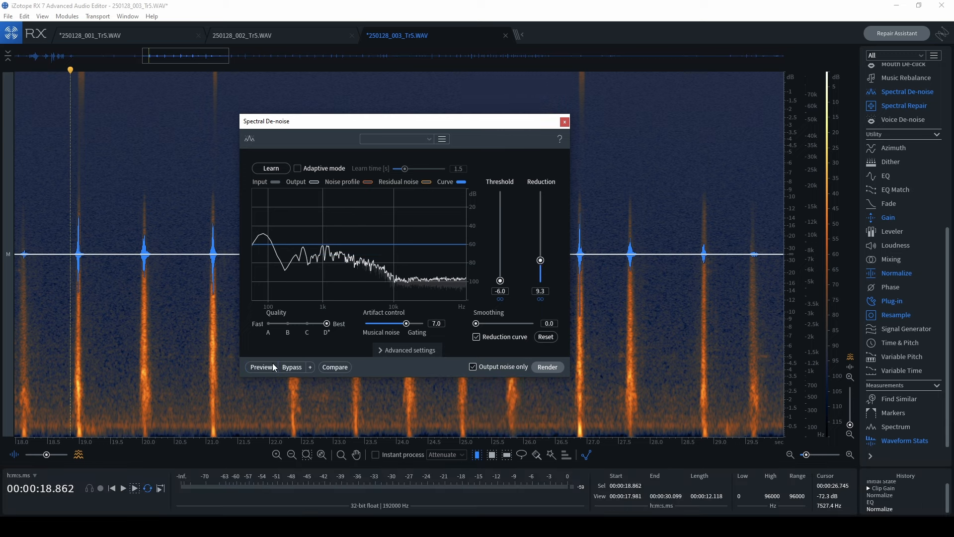
Turn off Output noise only, render Spectral De-noise on the entire recording, and close the module
scroll(150, 222, down, 5)
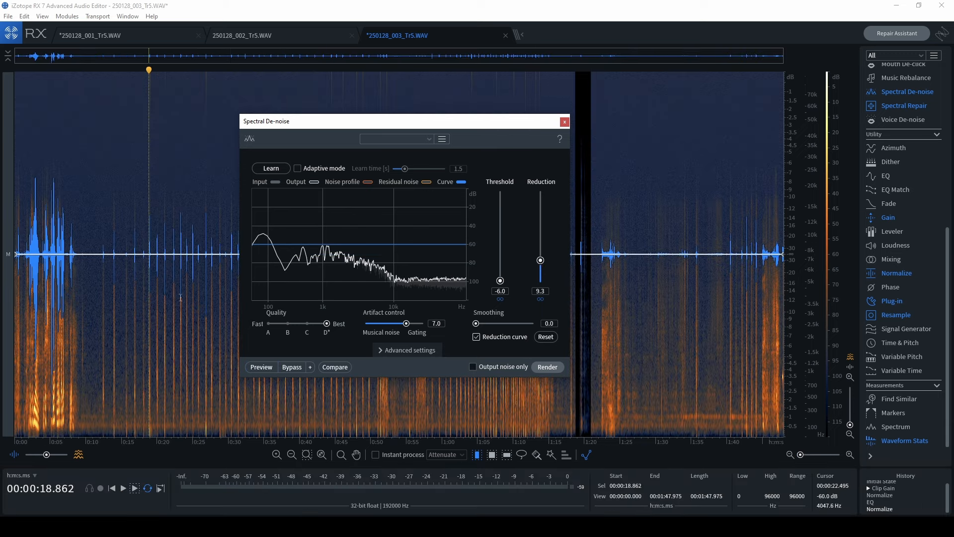
key(ctrl+a)
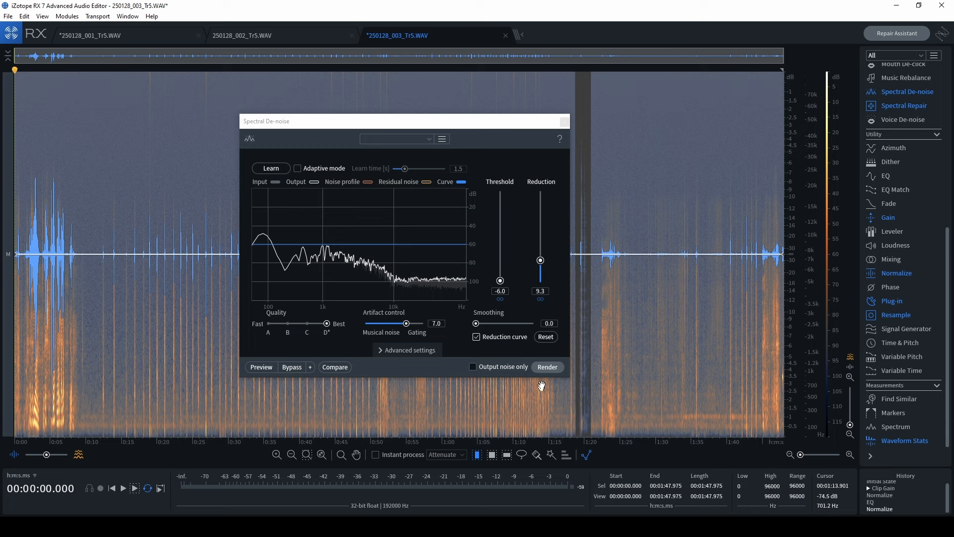
click(547, 366)
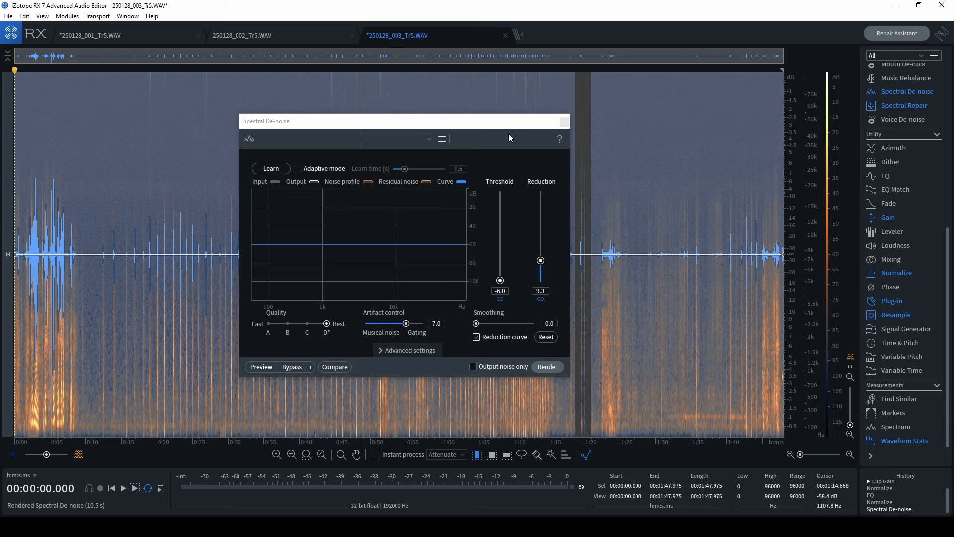
click(564, 122)
Compare the clicks from about 9 to 38 seconds before and after denoising by switching between the last Normalize and Spectral De-noise history states
click(102, 211)
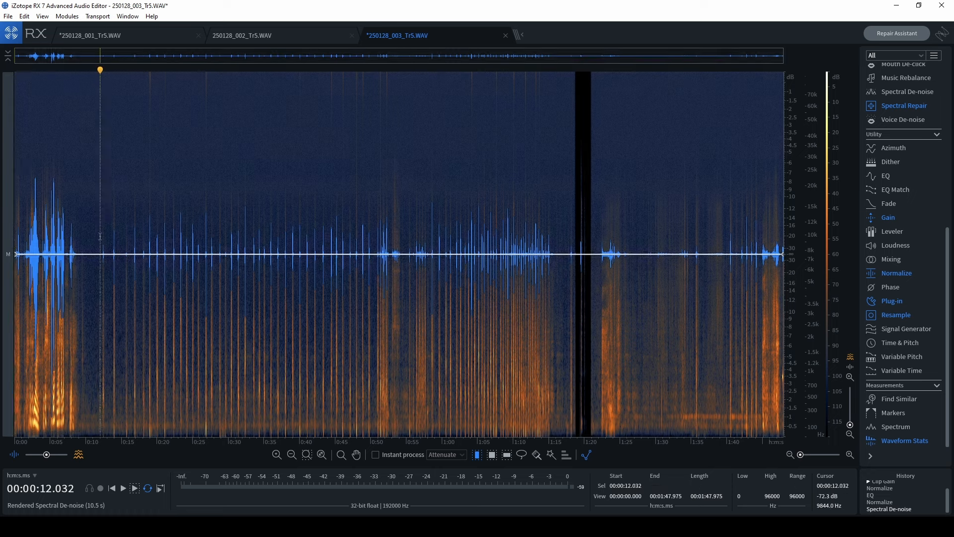
scroll(97, 224, up, 5)
scroll(94, 237, up, 2)
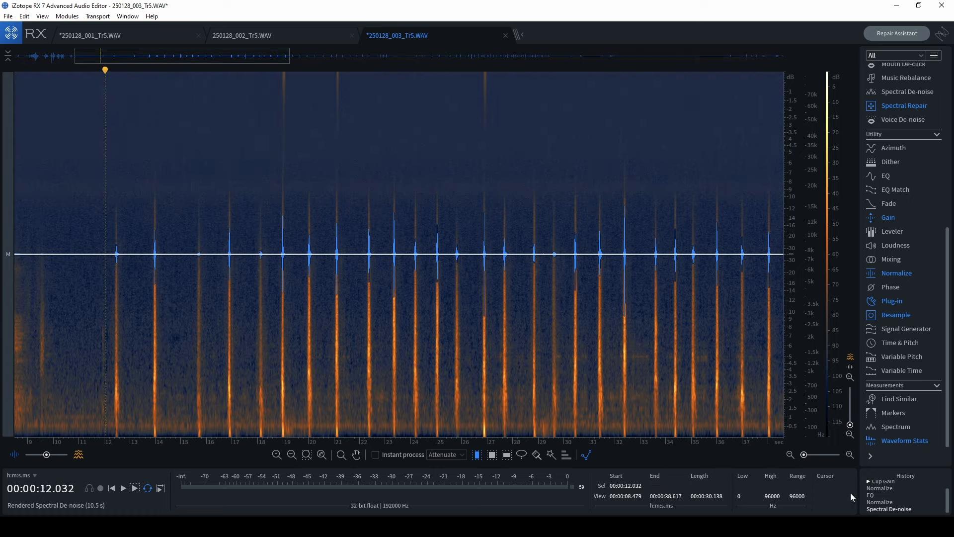
click(877, 501)
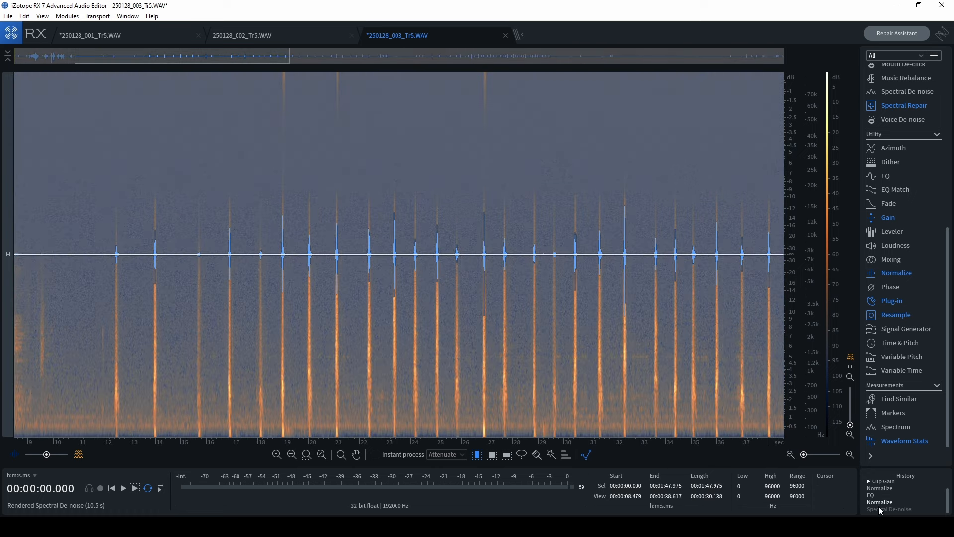
click(881, 509)
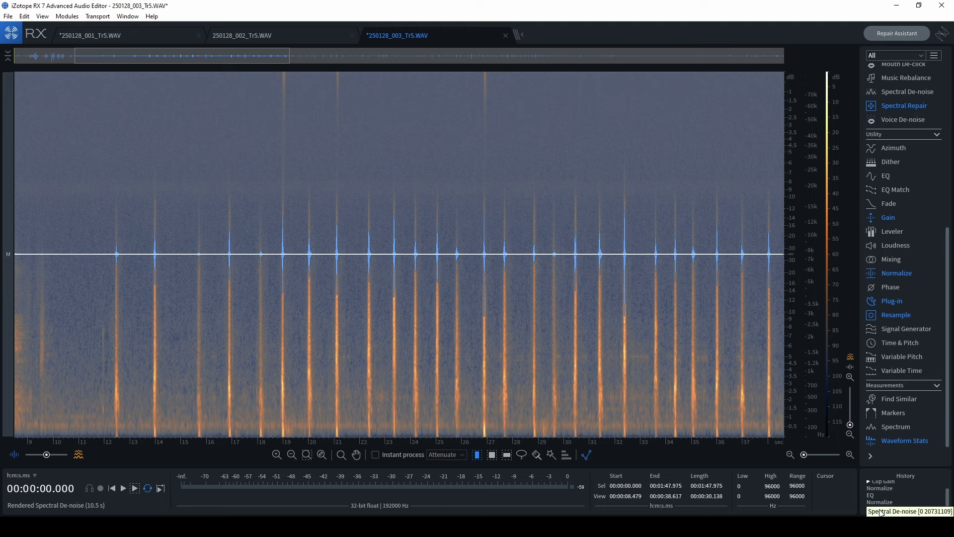
Play back the denoised recording at several clicks between about 13 and 25 seconds
click(91, 246)
key(space)
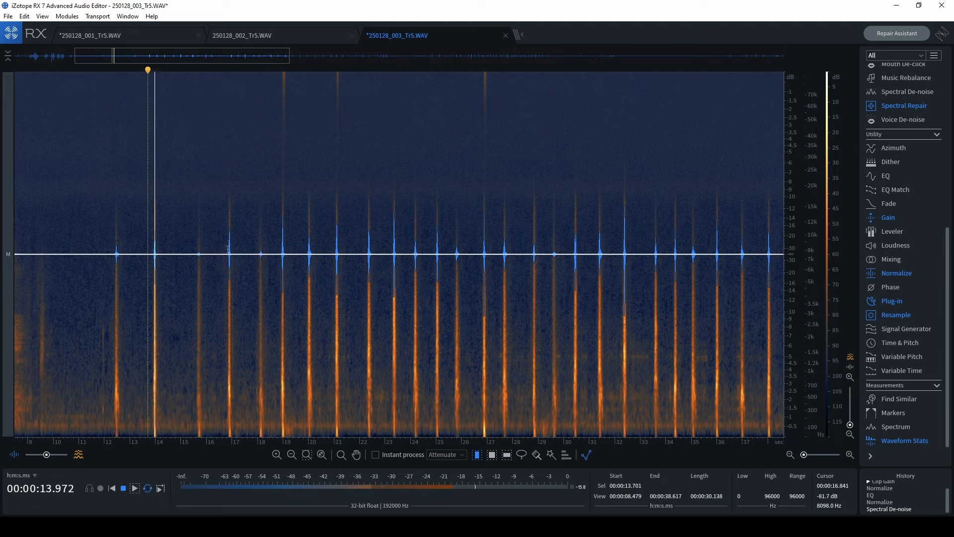
click(229, 248)
click(277, 249)
click(303, 248)
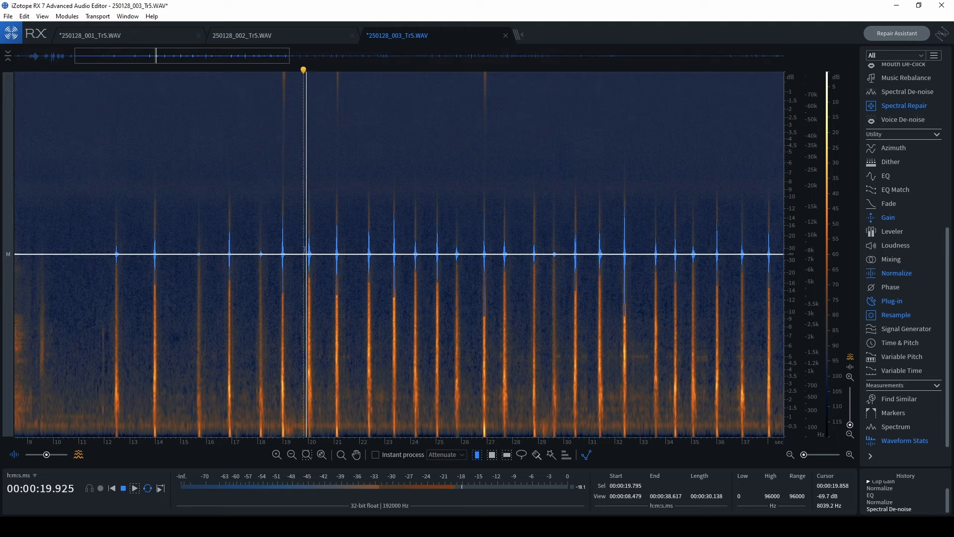
click(335, 248)
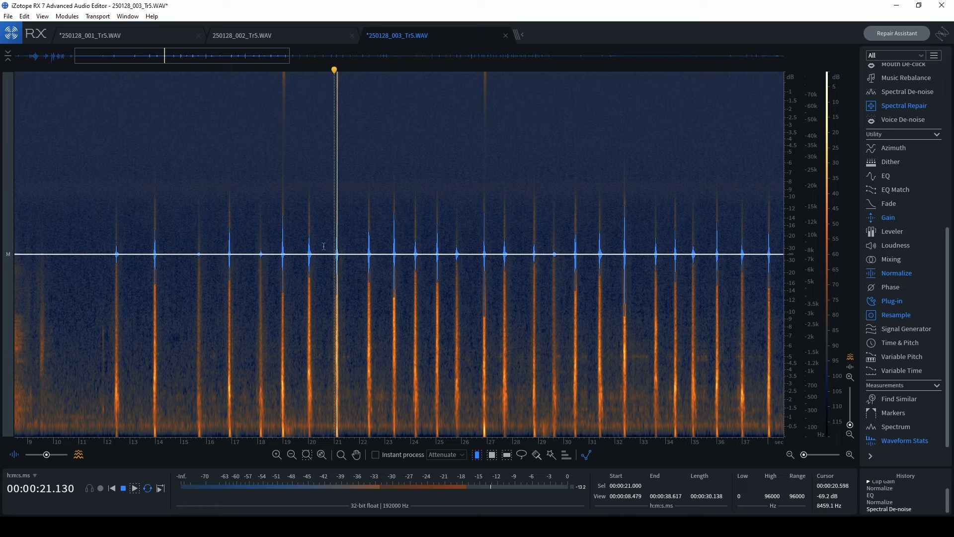
click(360, 248)
click(438, 249)
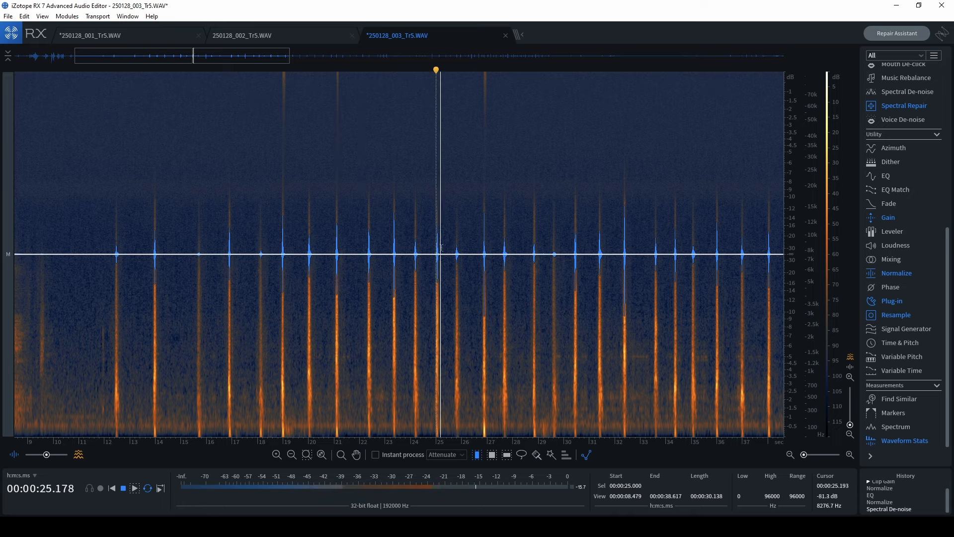
key(space)
scroll(448, 259, down, 5)
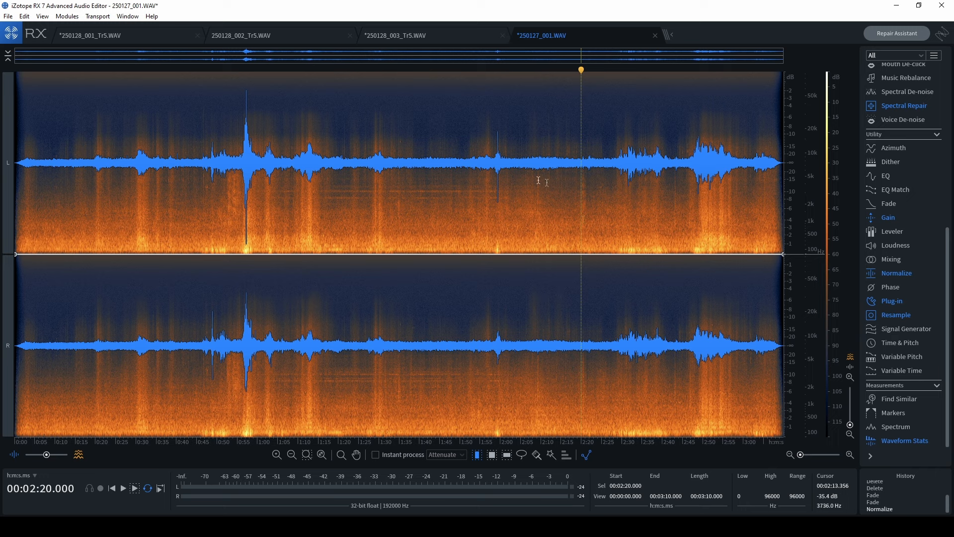
In 250127_001.WAV, play back the recording from about 0:25
click(435, 175)
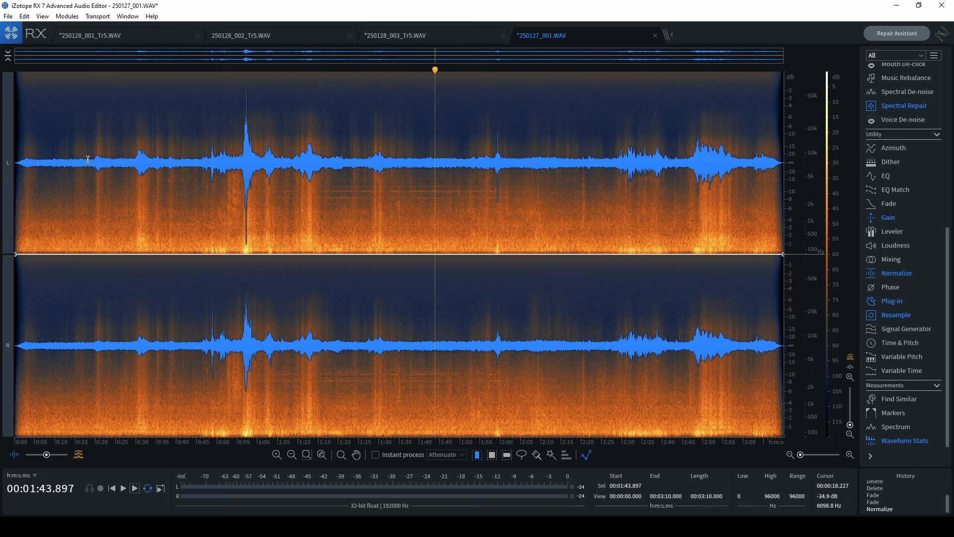
click(115, 152)
key(space)
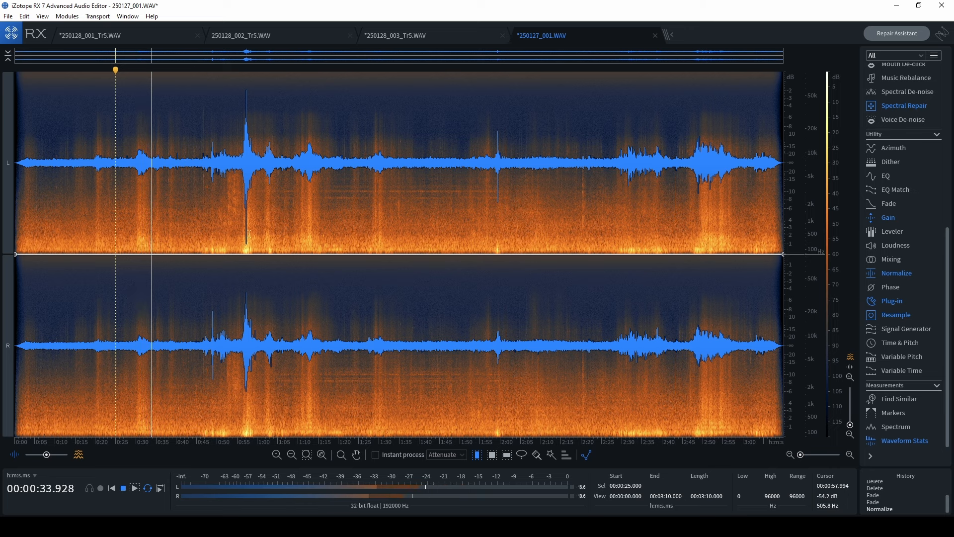
key(space)
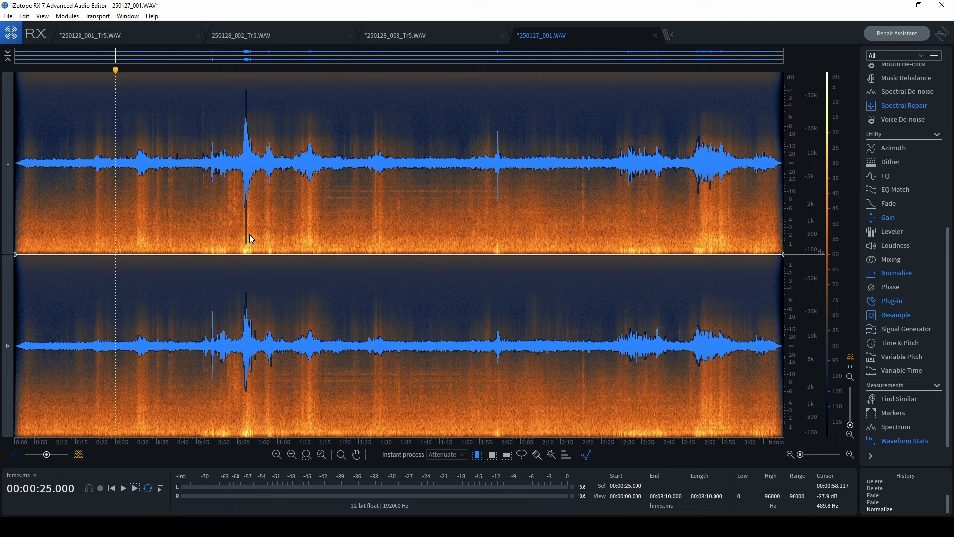
Open Spectral Repair for 250127_001.WAV and move its window aside
click(345, 226)
scroll(906, 209, up, 3)
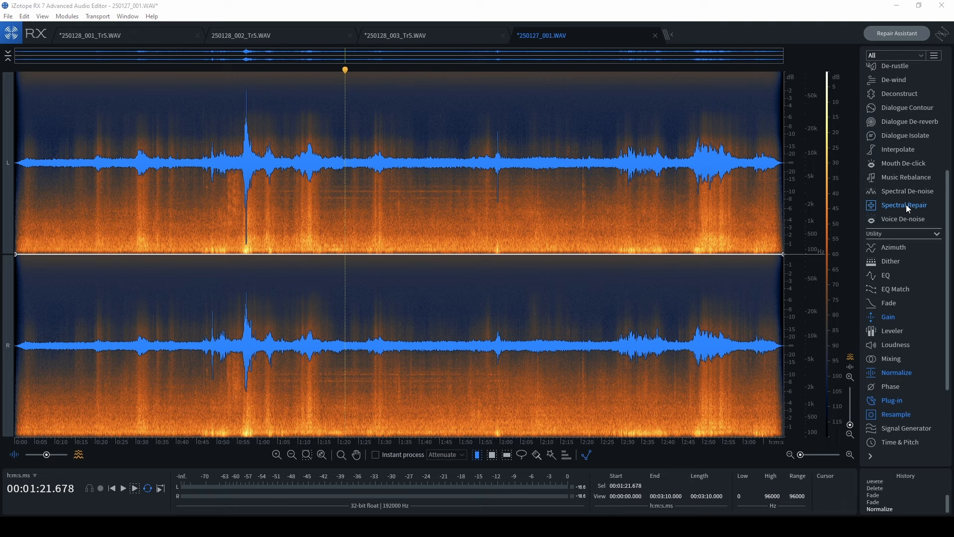
drag(492, 204, 668, 233)
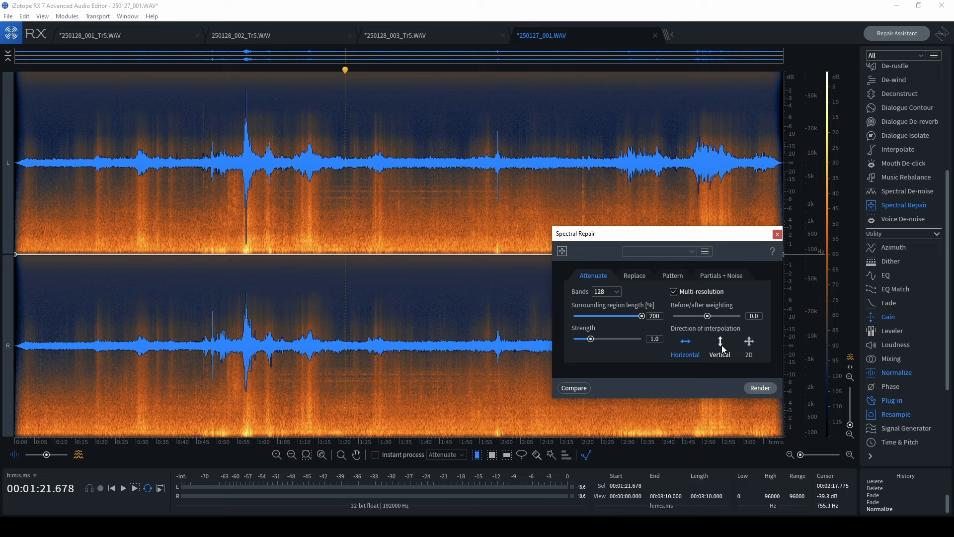
Examine the loud spike near 0:57 and play it back from 0:56
scroll(232, 369, up, 5)
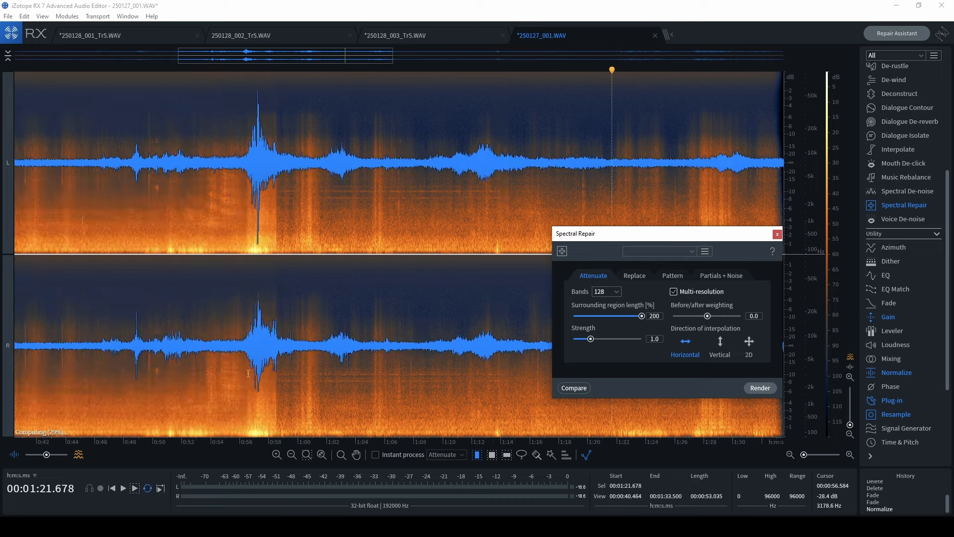
scroll(254, 394, down, 3)
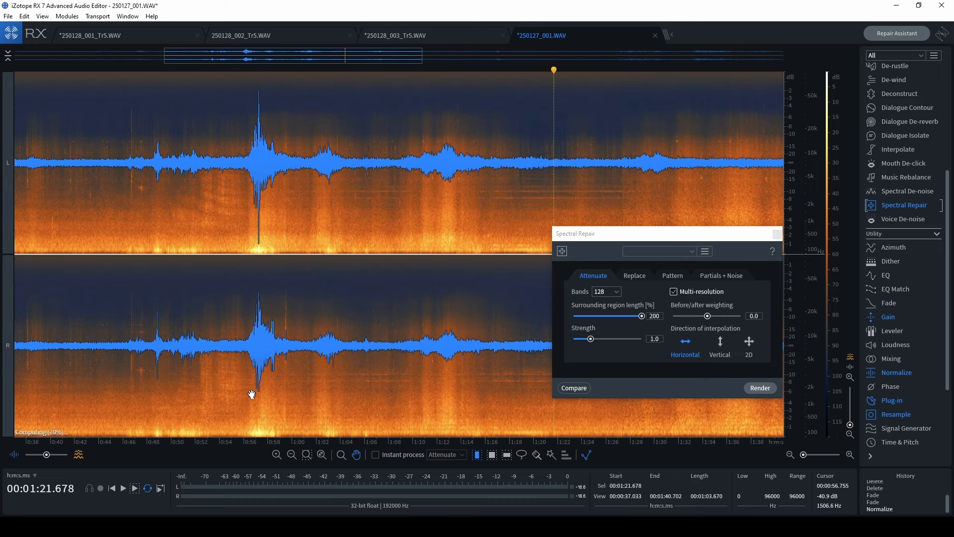
click(133, 388)
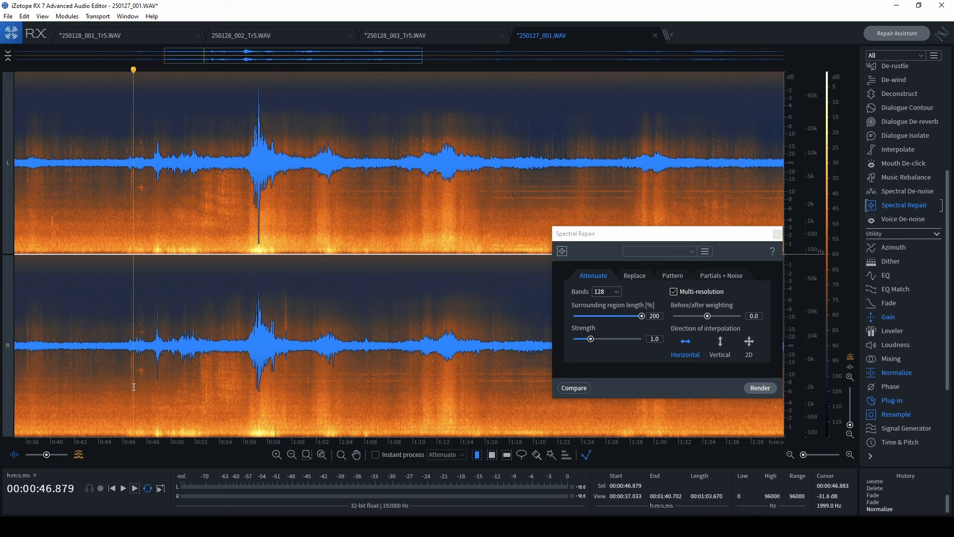
click(240, 416)
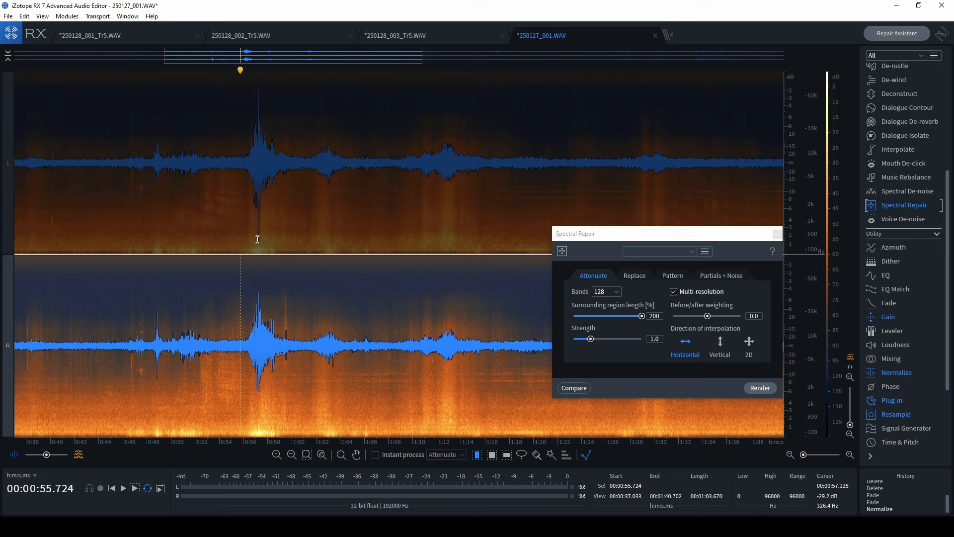
click(242, 217)
key(space)
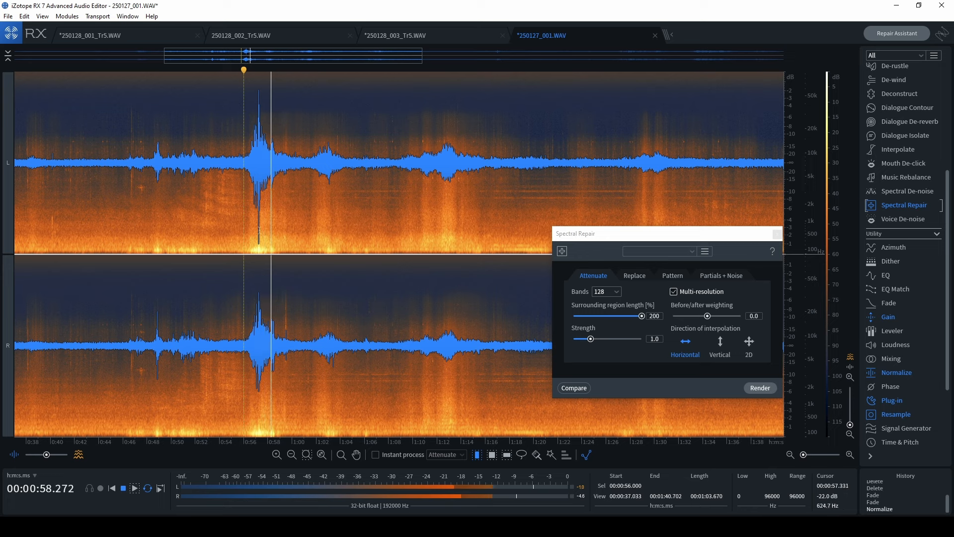
key(space)
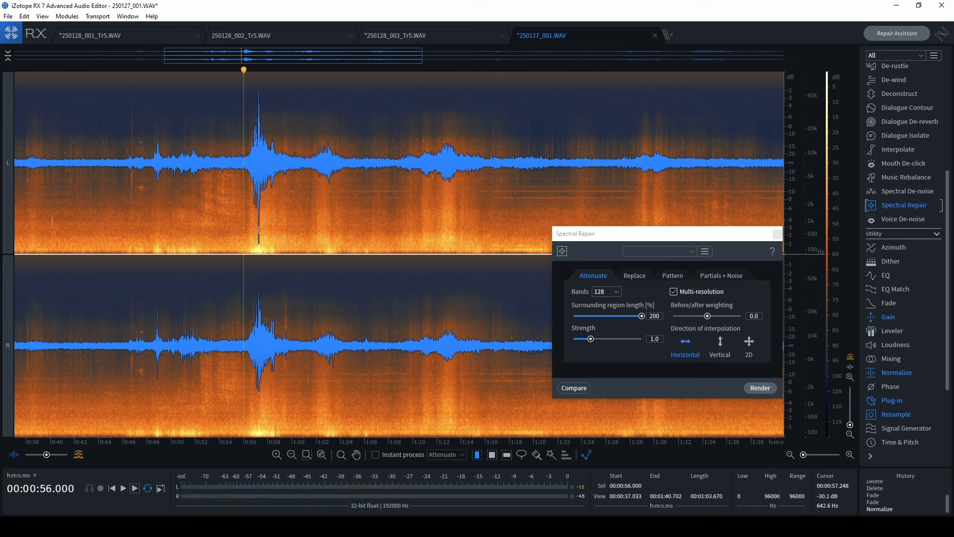
Select frequencies below about 234 Hz around the spike from about 0:56.5 to 0:58.8, and render Spectral Repair Attenuate with horizontal interpolation
drag(244, 234, 280, 255)
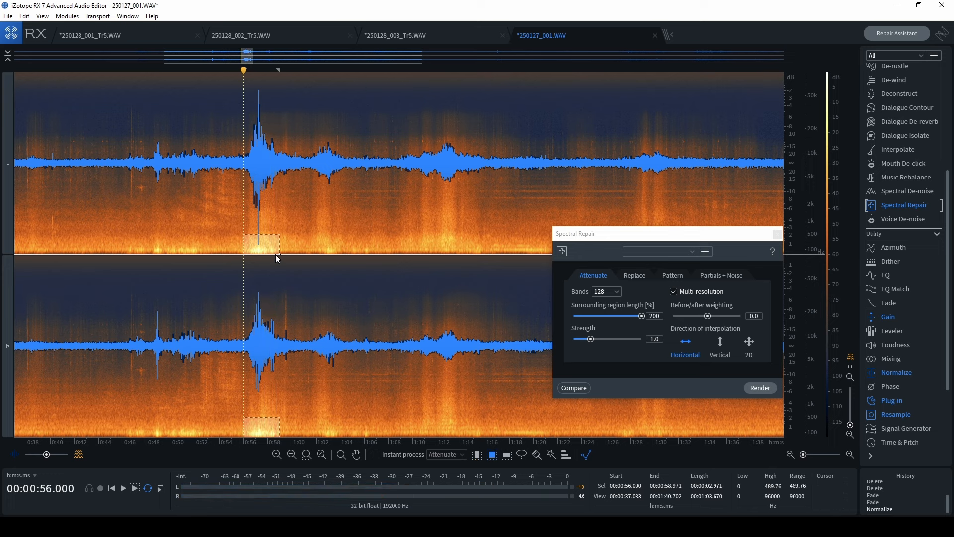
scroll(246, 239, up, 3)
key(Right)
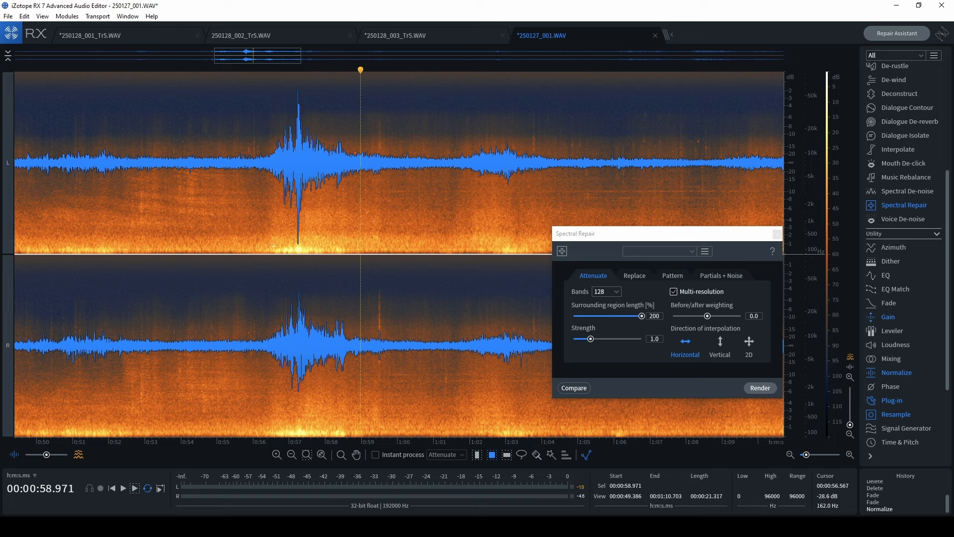
drag(273, 243, 356, 255)
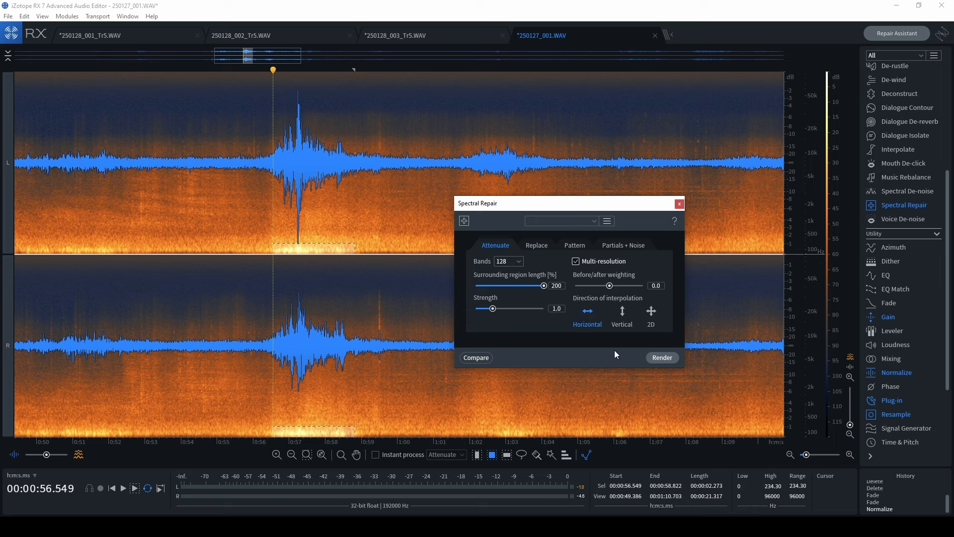
click(663, 358)
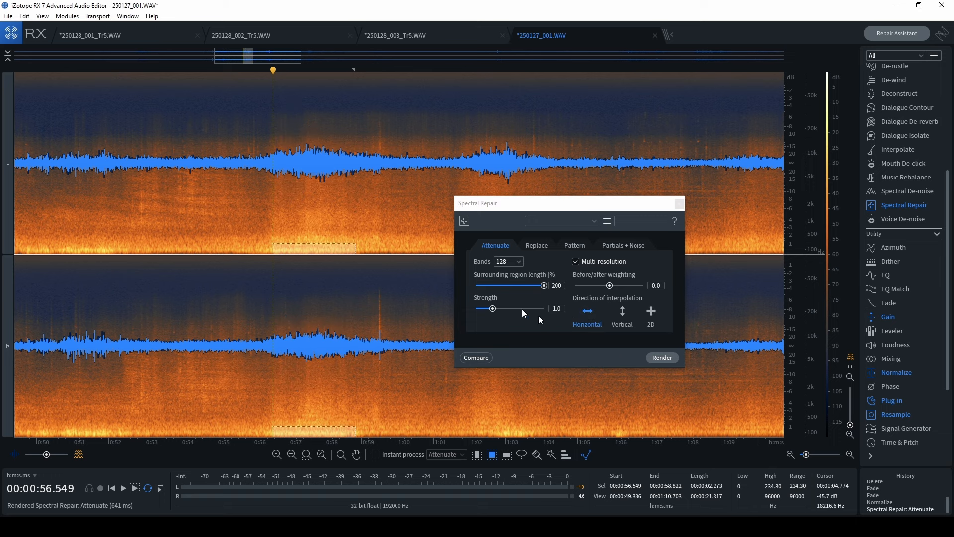
Play back the repaired passage in 250127_001.WAV from about 0:54.8
click(253, 190)
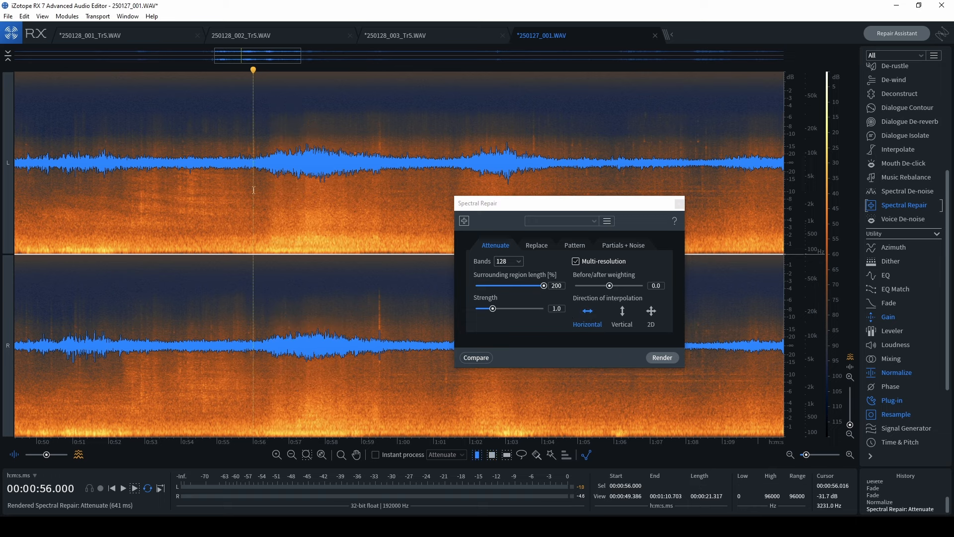
click(210, 191)
key(space)
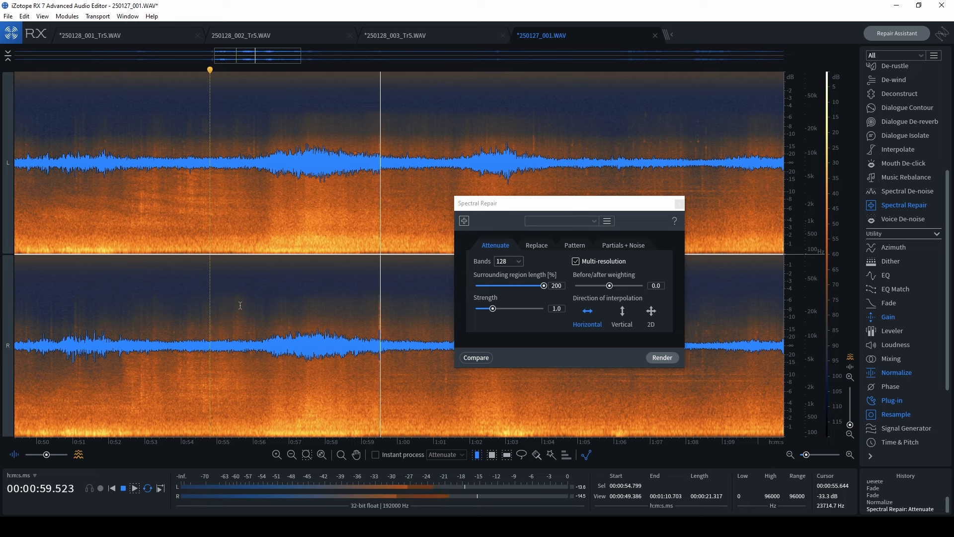
key(space)
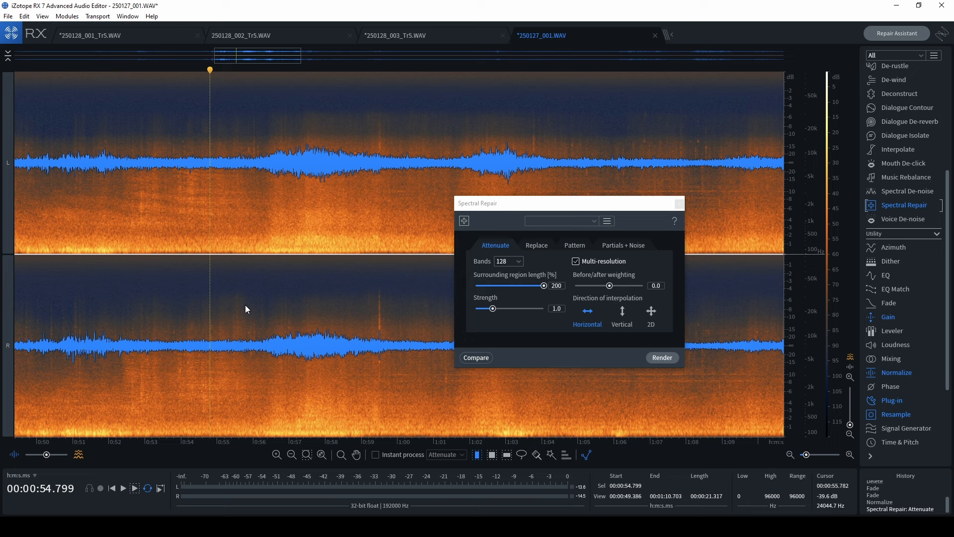
Play back the short vertical click near 0:59.4 from just before it, starting at about 0:59.1
click(368, 325)
key(space)
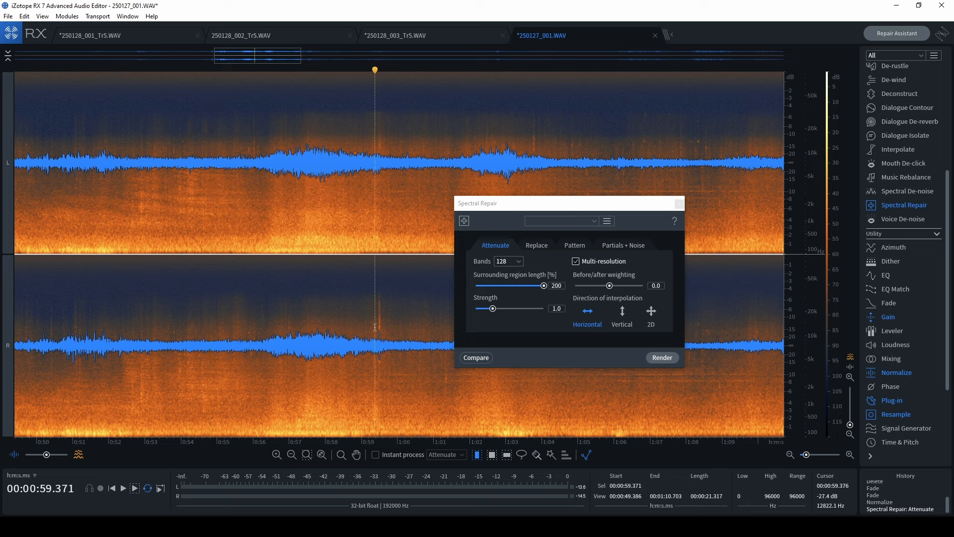
click(366, 329)
key(space)
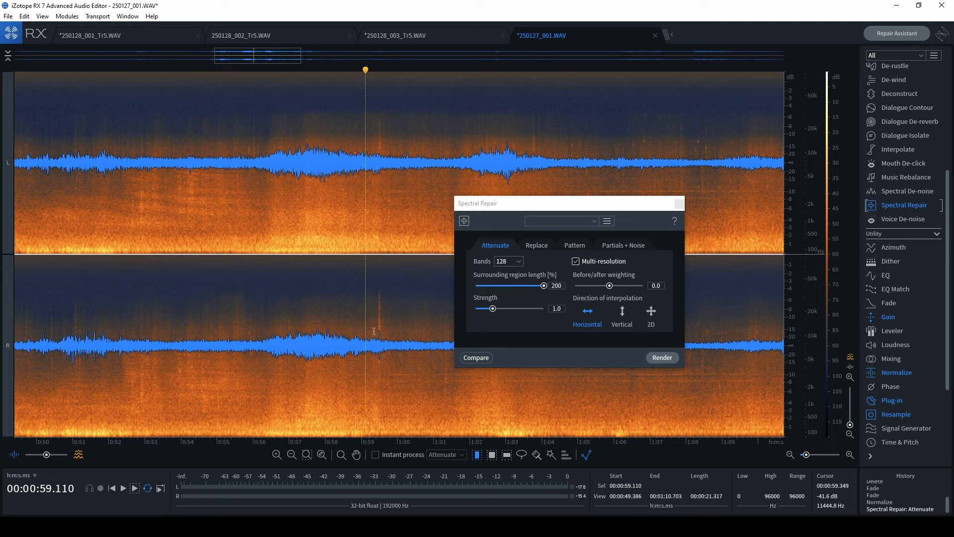
click(375, 330)
Select the click from about 0:59.43 to 0:59.58 between about 2.2 and 44.6 kHz, and show only the spectrogram
click(398, 323)
scroll(376, 321, up, 3)
key(r)
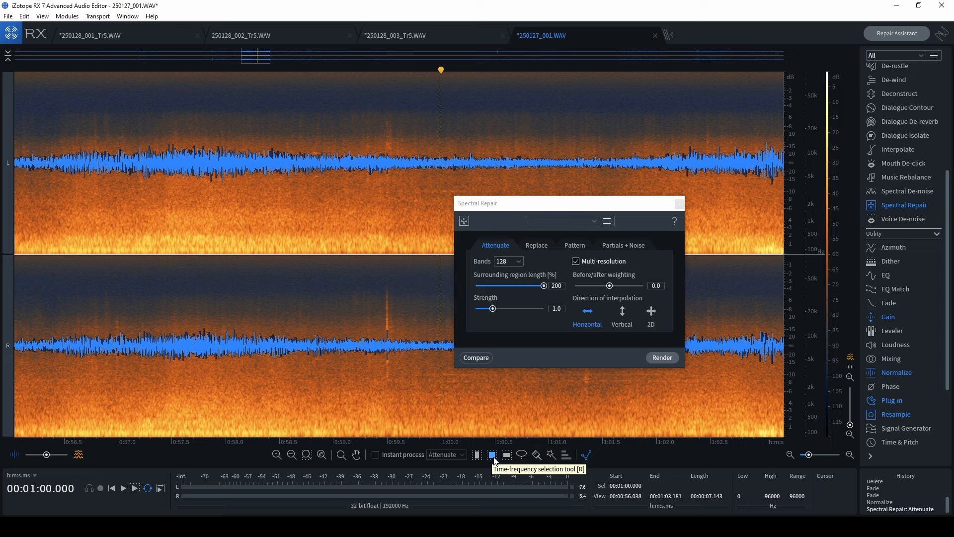
drag(380, 283, 396, 385)
drag(46, 454, 68, 455)
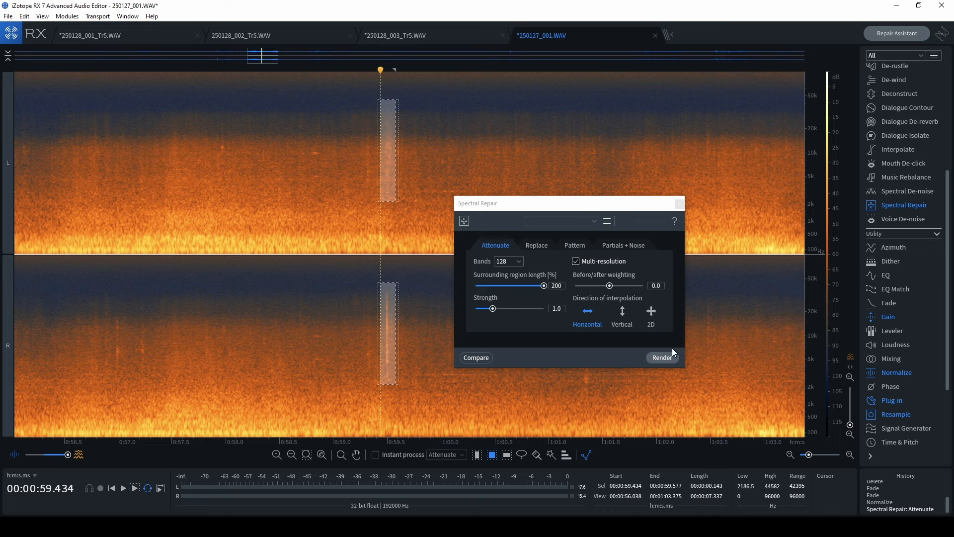
Keep Spectral Repair Attenuate at 128 bands with horizontal interpolation and render it on the selected click
click(519, 263)
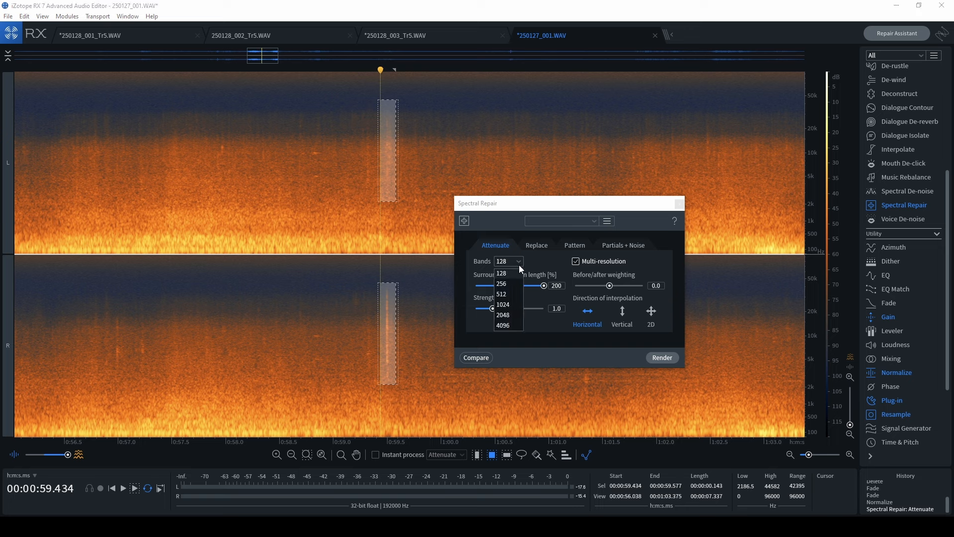
click(542, 255)
click(519, 261)
click(538, 251)
click(512, 246)
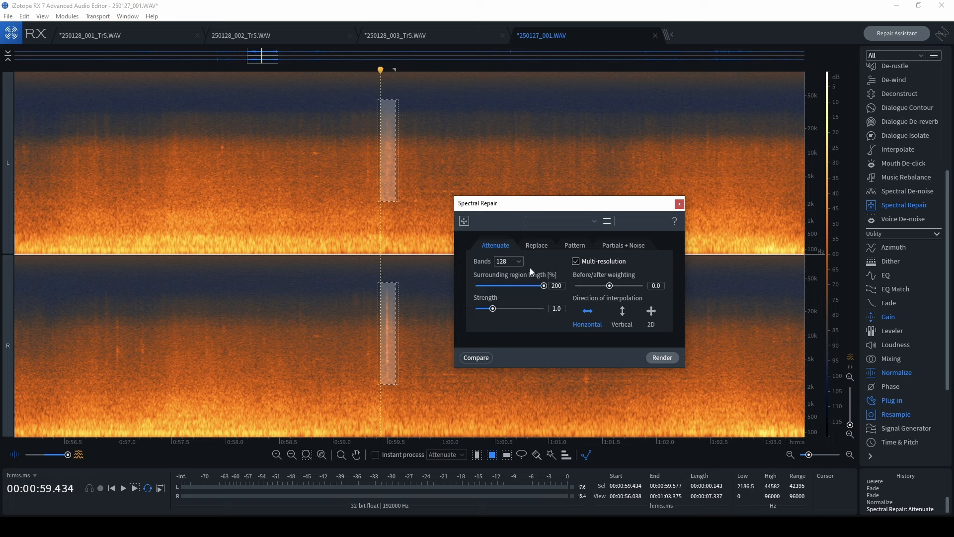
click(668, 359)
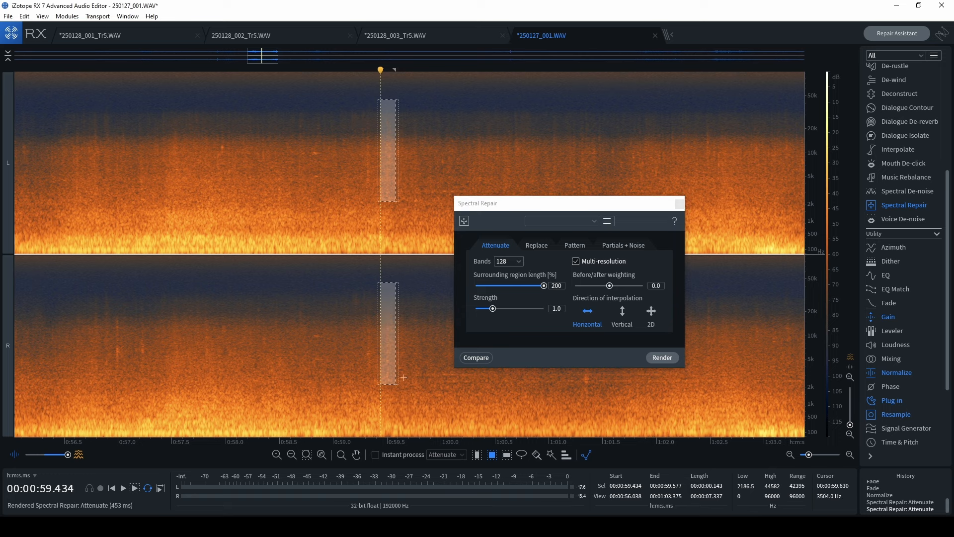
Play back the repaired click from about 0:58.3, and restore the blended waveform and spectrogram display
key(r)
click(262, 305)
key(space)
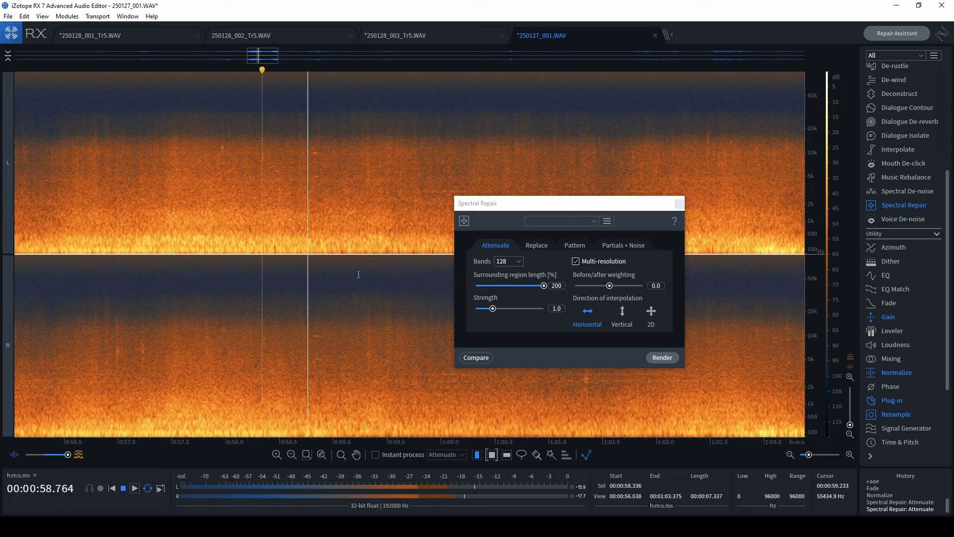
drag(64, 455, 46, 454)
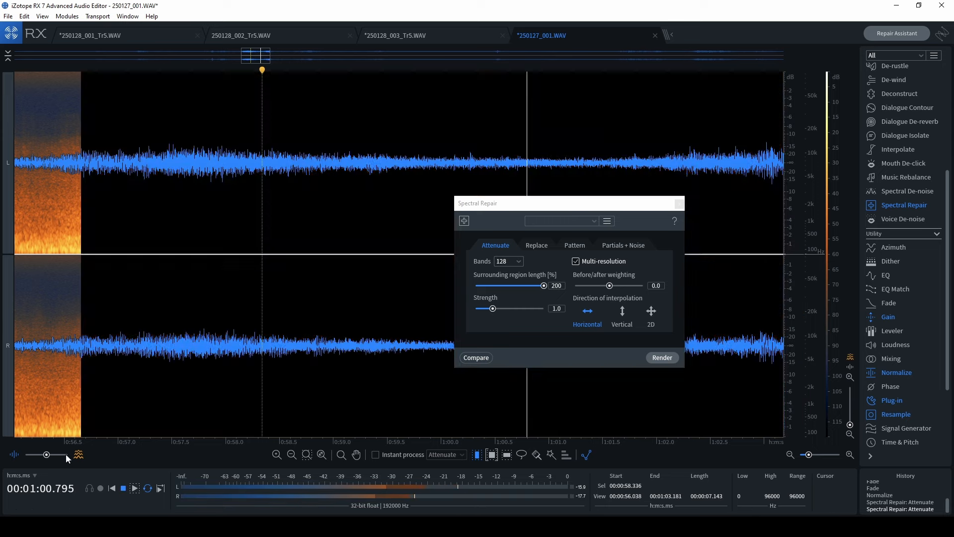
key(space)
Play back the wider repaired passage of 250127_001.WAV from about 0:56.5
click(58, 191)
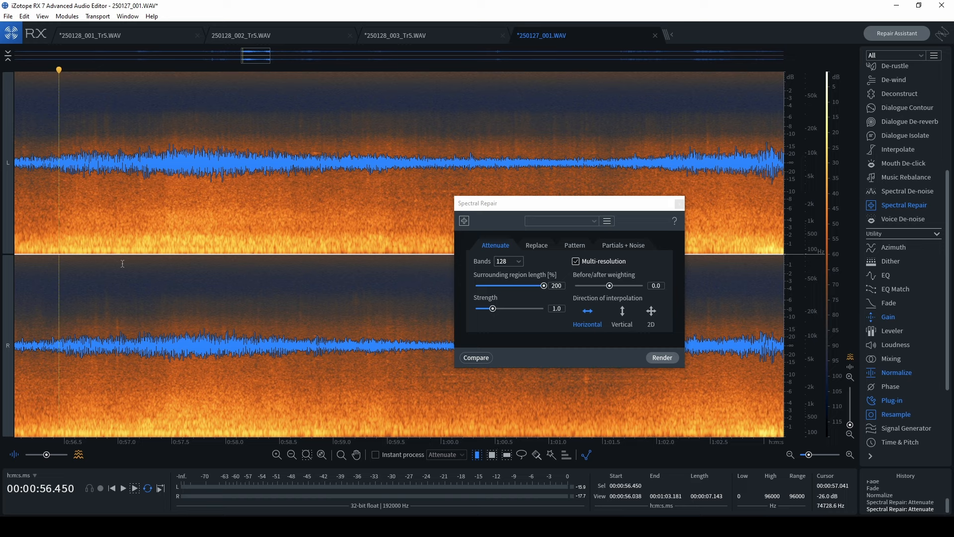
scroll(141, 247, down, 5)
key(space)
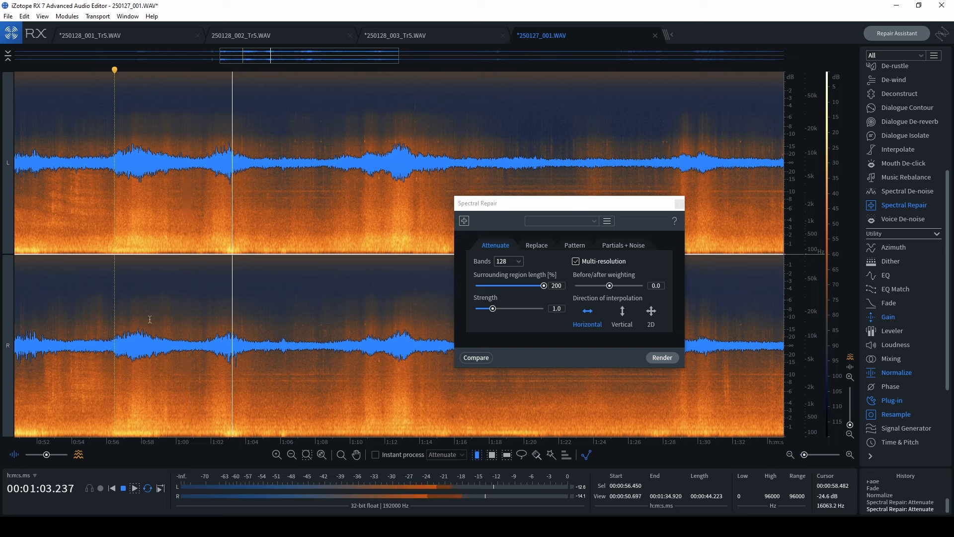
key(space)
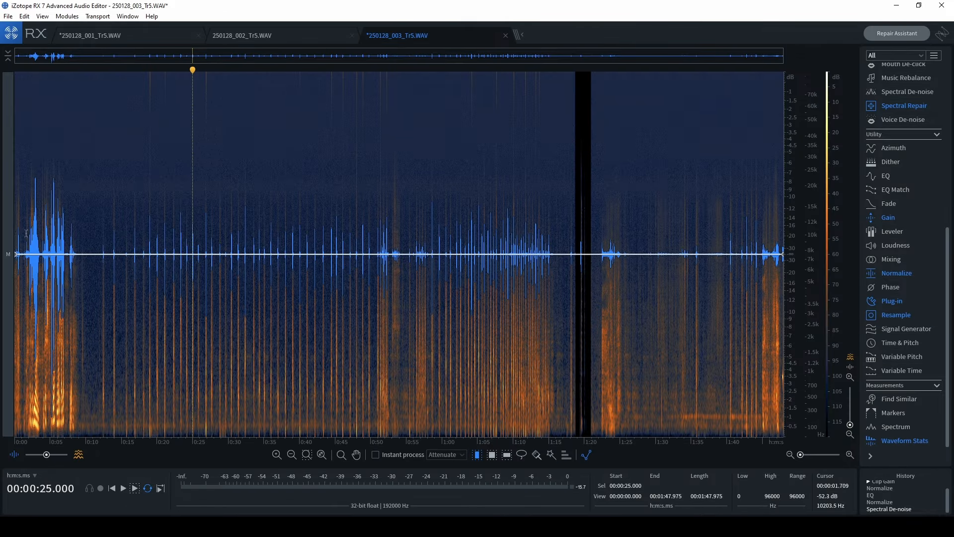
In 250128_003_Tr5.WAV, examine the loud opening section and the very end for unwanted handling sounds
click(24, 239)
click(762, 256)
click(778, 251)
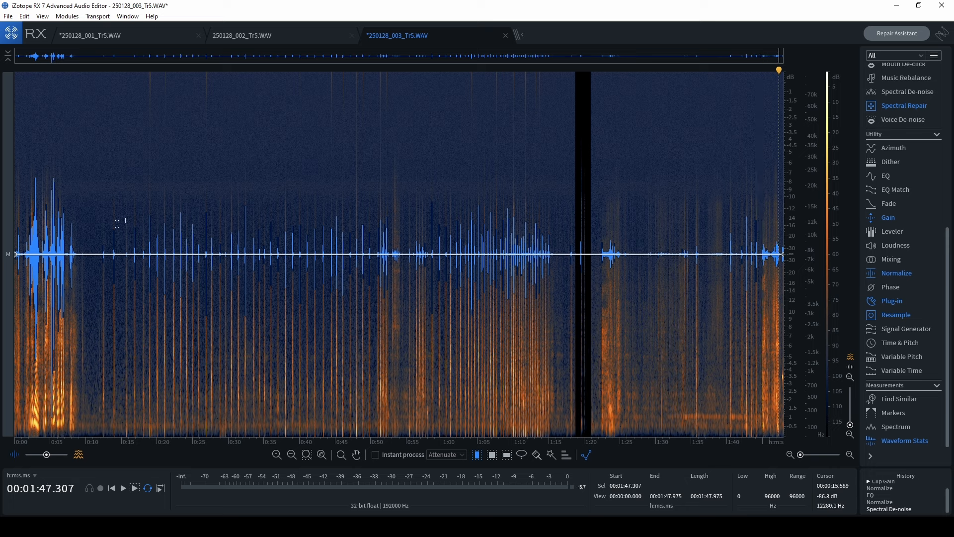
click(67, 249)
drag(84, 249, 87, 248)
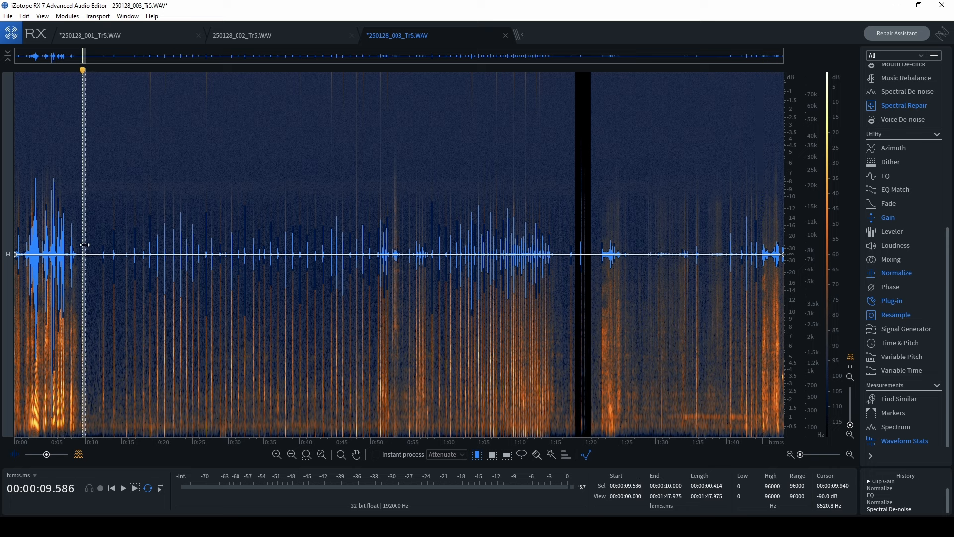
click(25, 239)
click(28, 240)
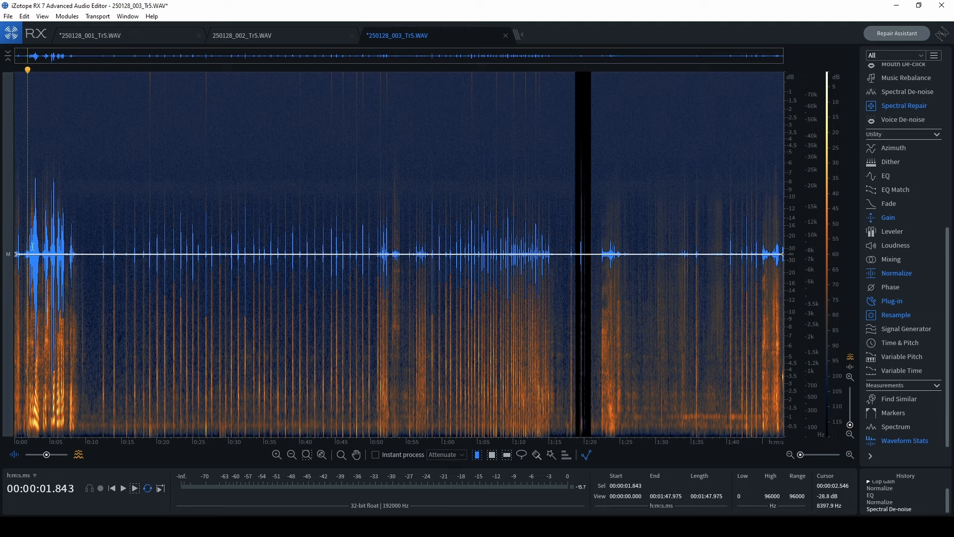
click(80, 241)
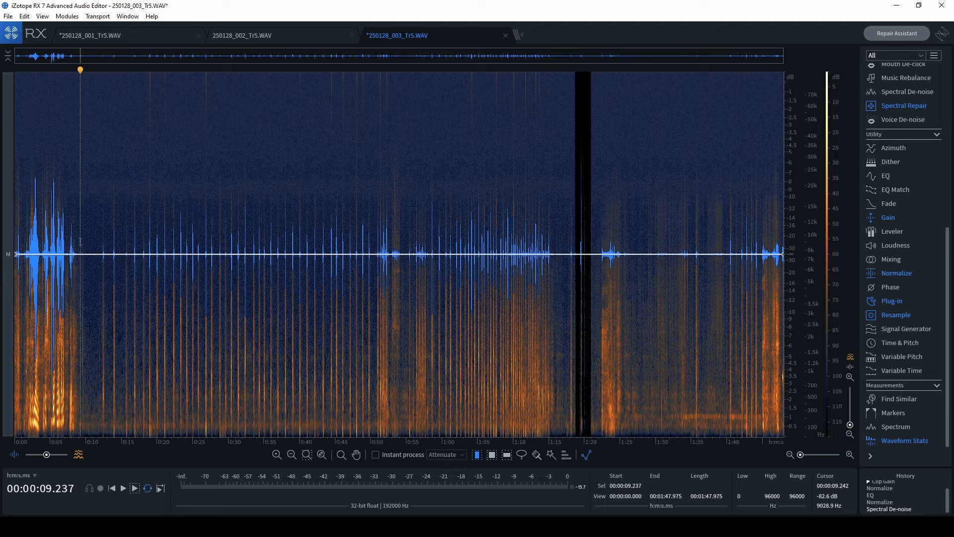
Delete the first 12.2 seconds of 250128_003_Tr5.WAV and the last few seconds containing the closing noise
drag(103, 246, 8, 258)
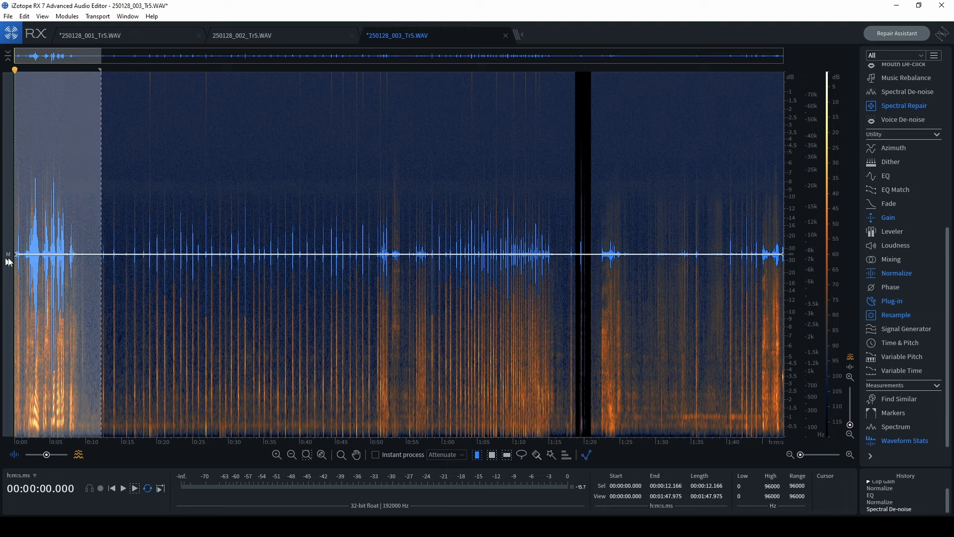
key(Delete)
drag(758, 256, 790, 251)
key(Delete)
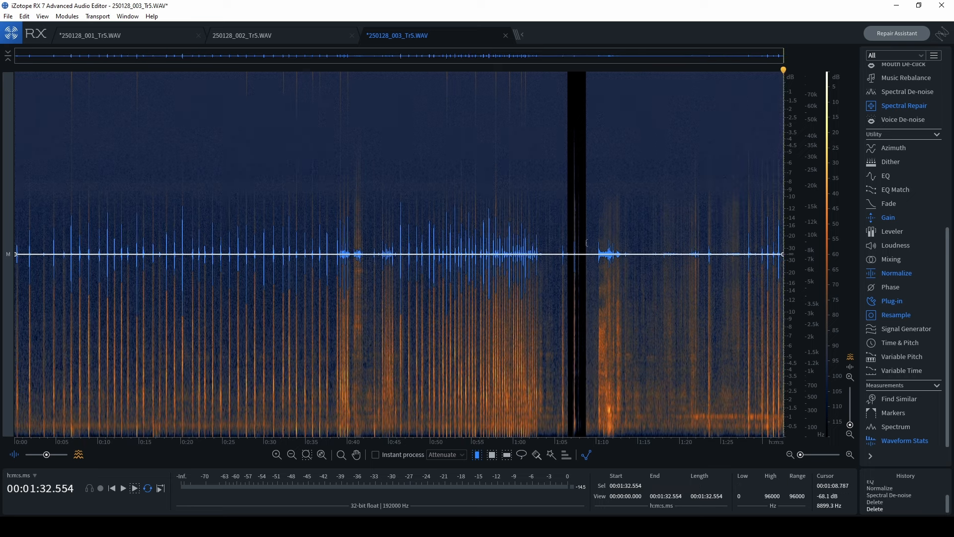
Play back the audio around the silent gap, and delete the section from about 1:04.3 to 1:27.7
click(560, 241)
key(space)
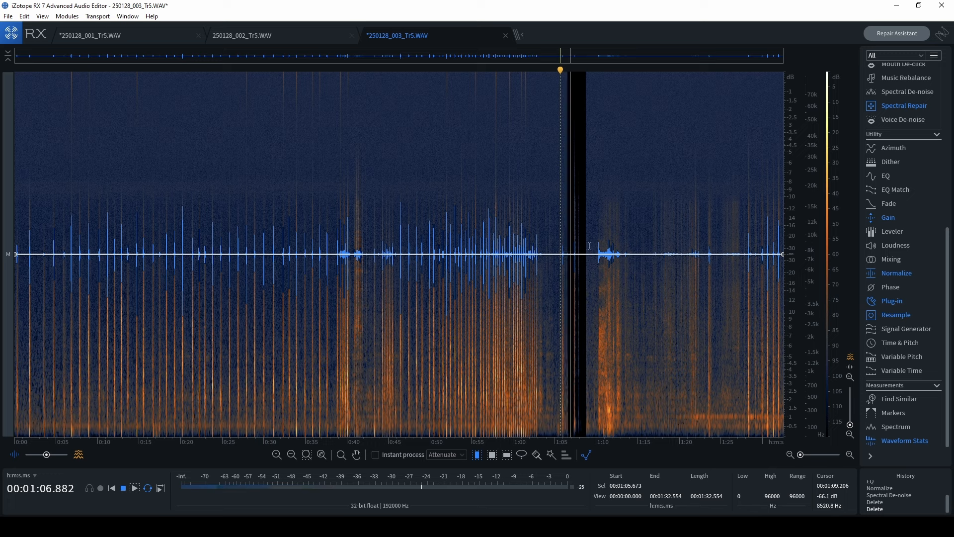
key(space)
click(596, 247)
key(space)
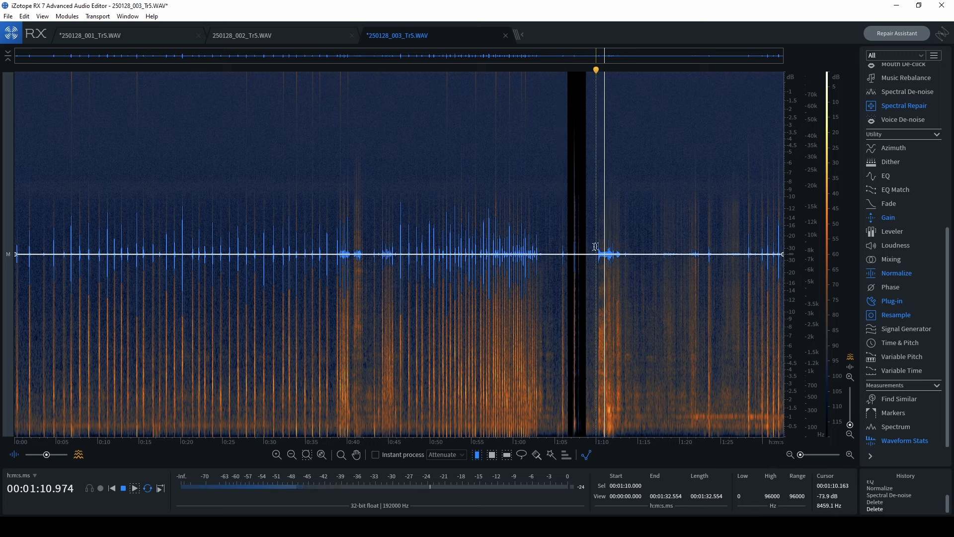
key(space)
drag(549, 249, 745, 255)
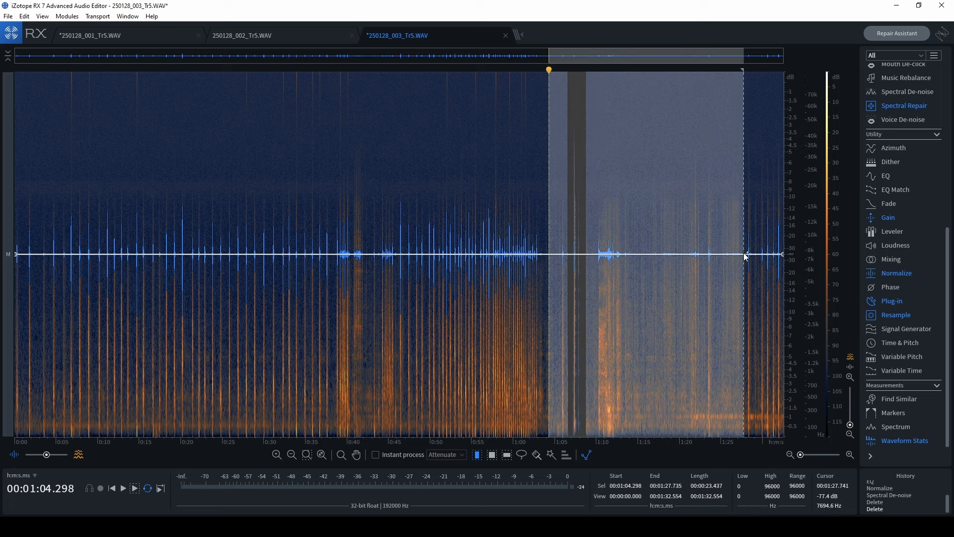
key(Delete)
Play back the last clicks from about 1:04.7 and 1:07, and delete everything from 1:04 to the end
click(734, 250)
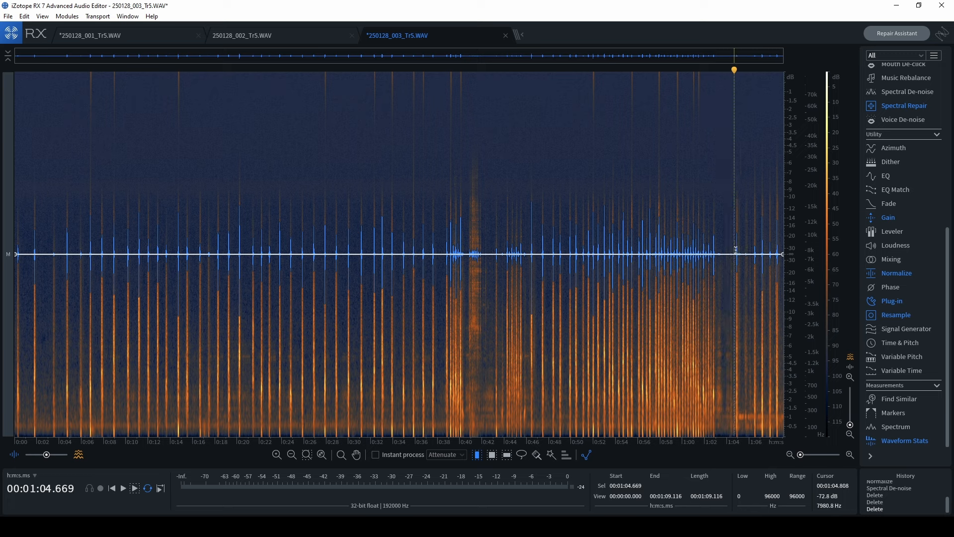
key(space)
key(space)
click(756, 250)
click(760, 249)
key(space)
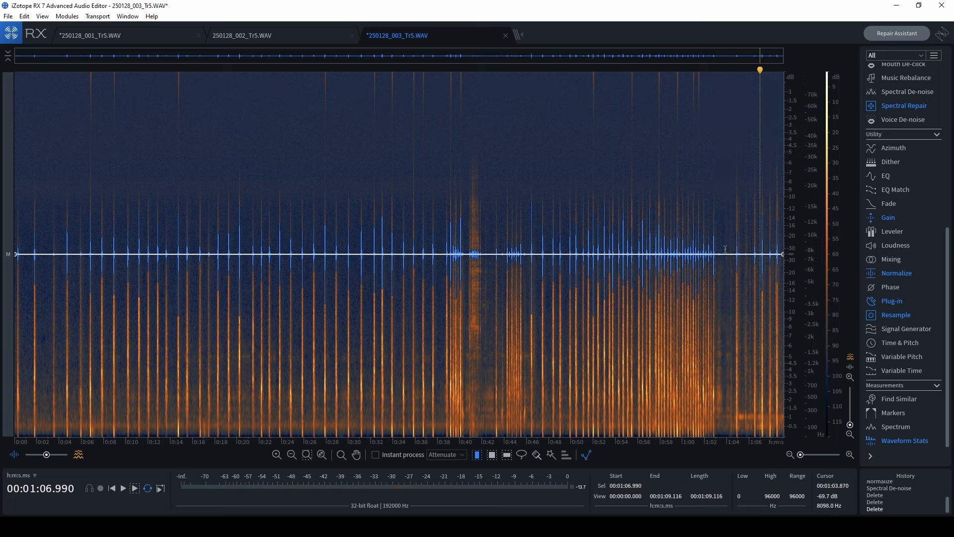
drag(726, 249, 942, 248)
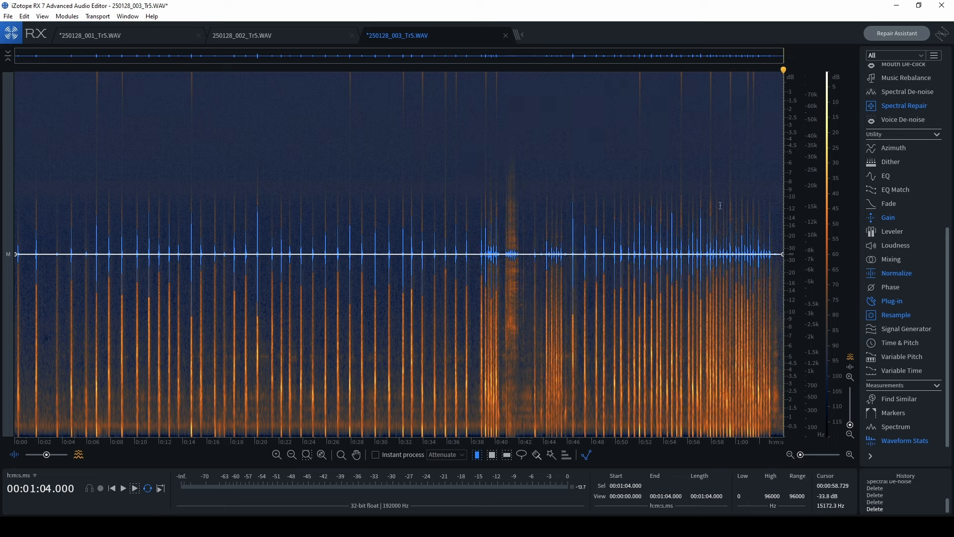
Normalize the entire trimmed recording, and apply a fade to its first 0.23 seconds
key(ctrl+a)
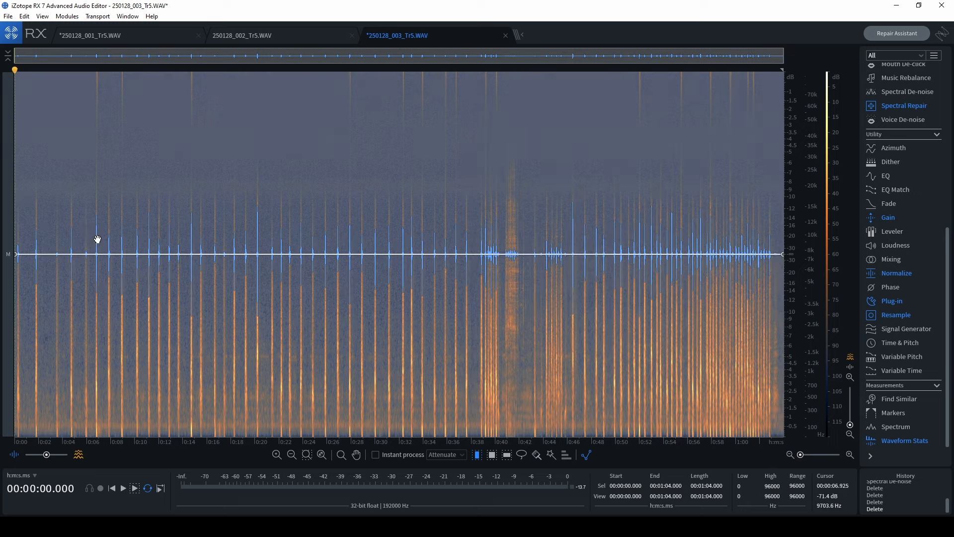
key(ctrl+shift+n)
click(23, 245)
scroll(23, 245, up, 5)
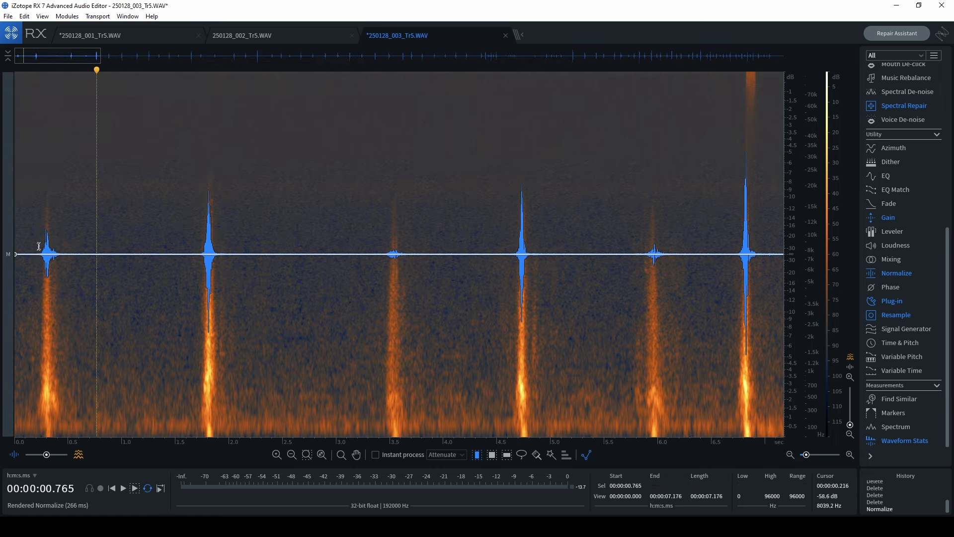
drag(39, 246, 1, 253)
key(ctrl+shift+f)
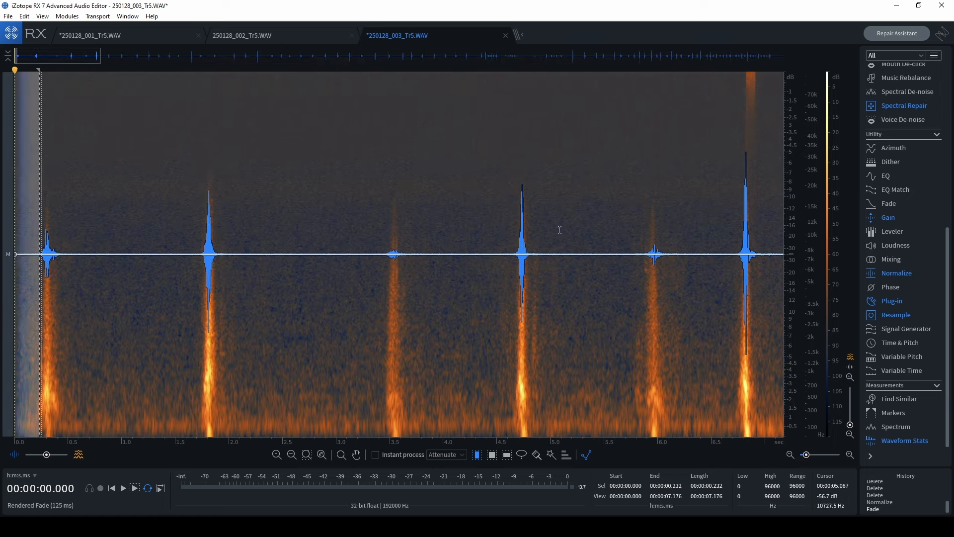
Apply a fade to the final second of the recording, from about 1:03.0 to 1:04.0
scroll(562, 228, down, 5)
drag(772, 248, 805, 254)
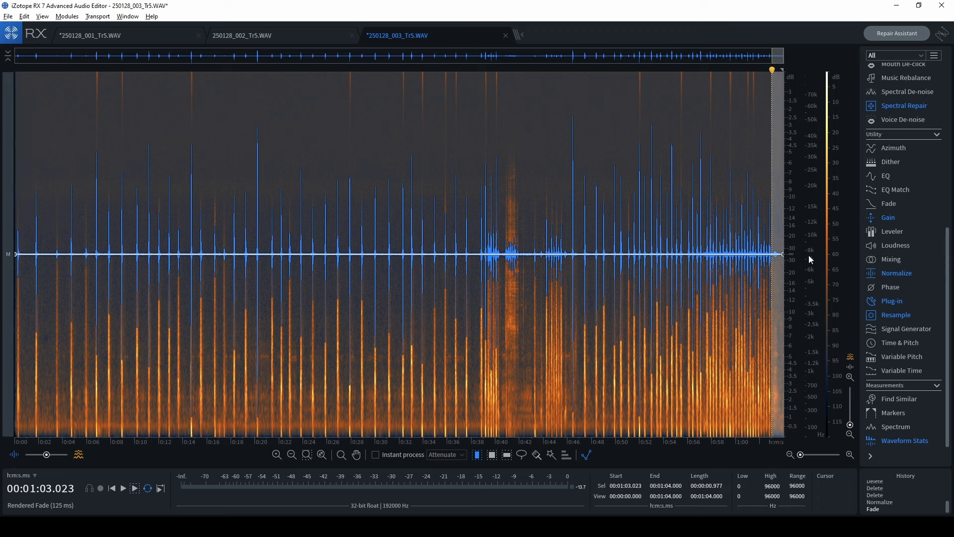
key(ctrl+shift+f)
Select the whole trimmed recording and play it back from the start
click(544, 227)
key(ctrl+a)
key(space)
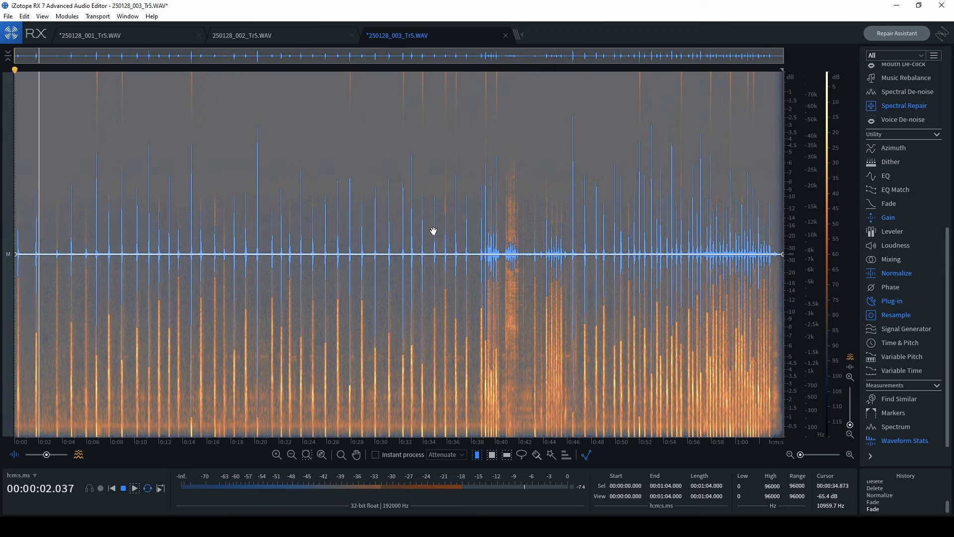
Inspect the clicks in roughly the first eight seconds of the recording
click(103, 226)
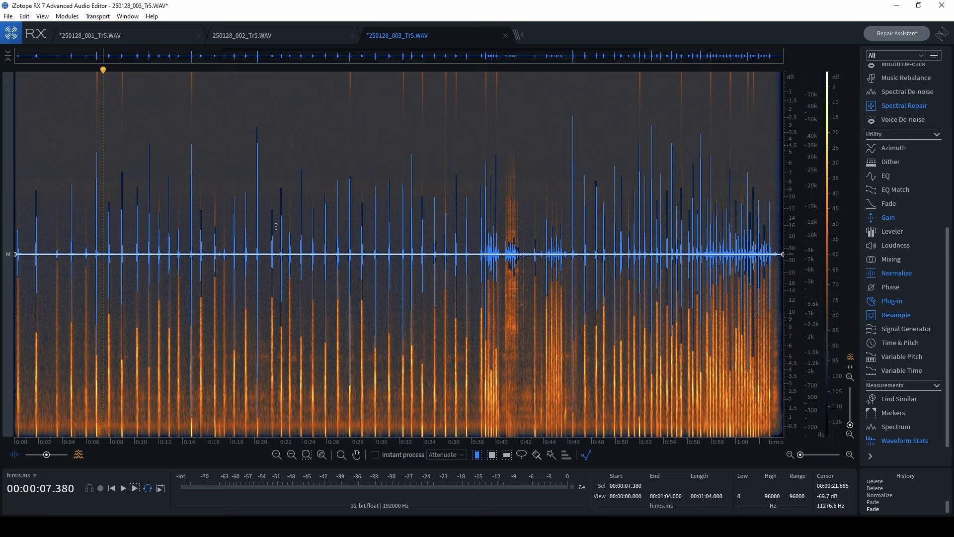
scroll(270, 226, up, 5)
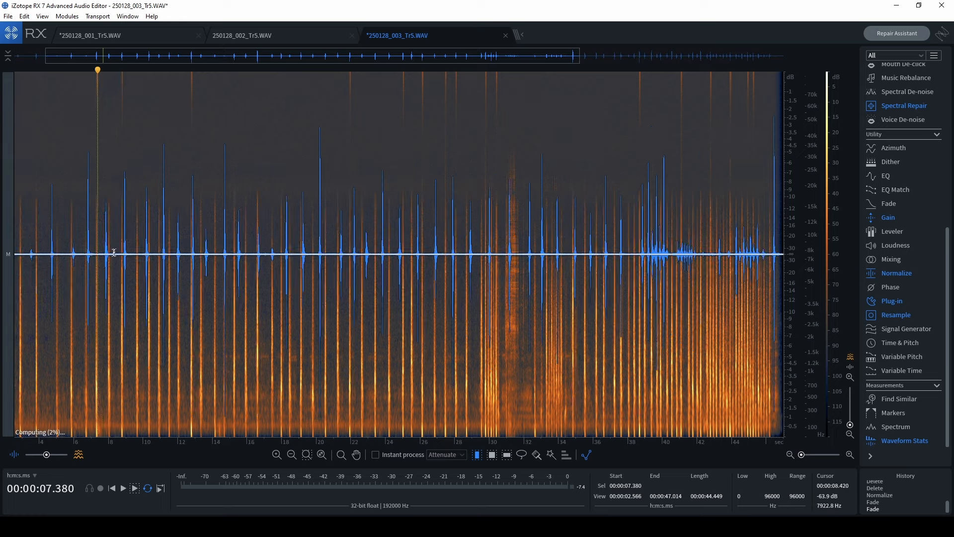
drag(97, 70, 62, 70)
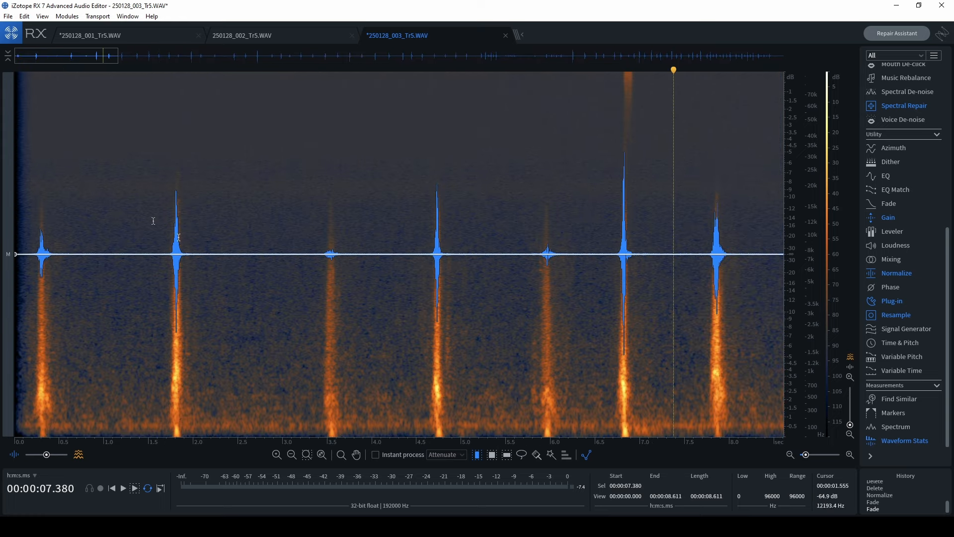
scroll(235, 213, down, 5)
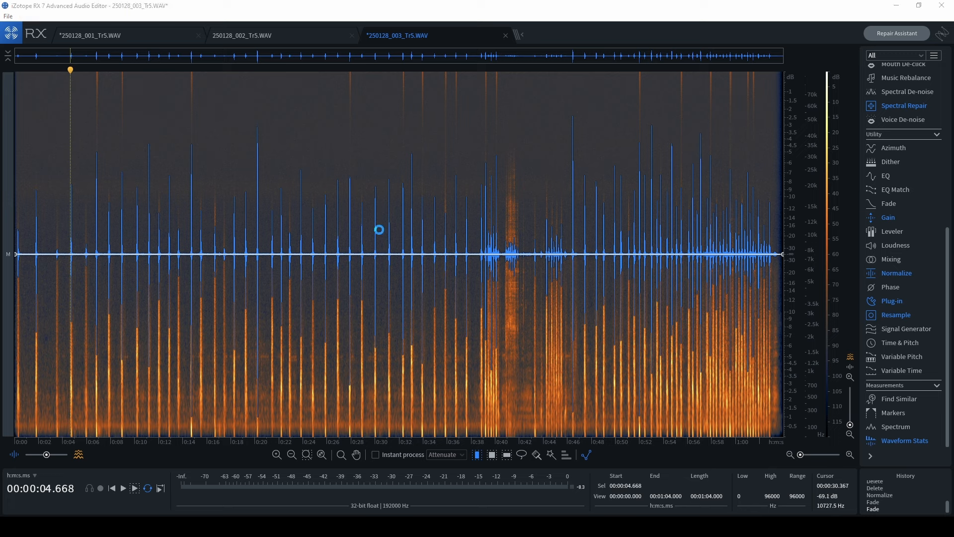
Export the recording as a 24-bit Broadcast Wave file named 250128_003_Tr5 [edited]
key(ctrl+shift+e)
click(430, 258)
click(430, 281)
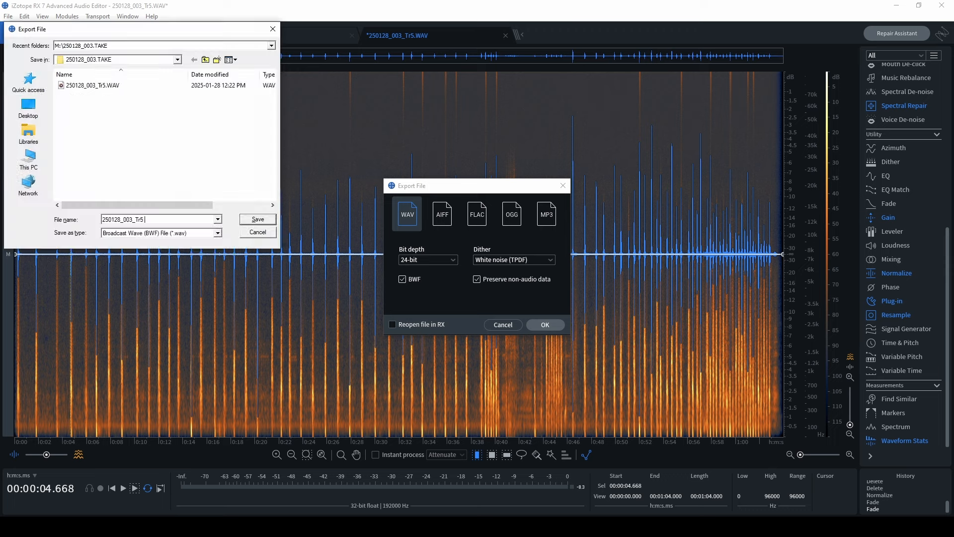
key(Return)
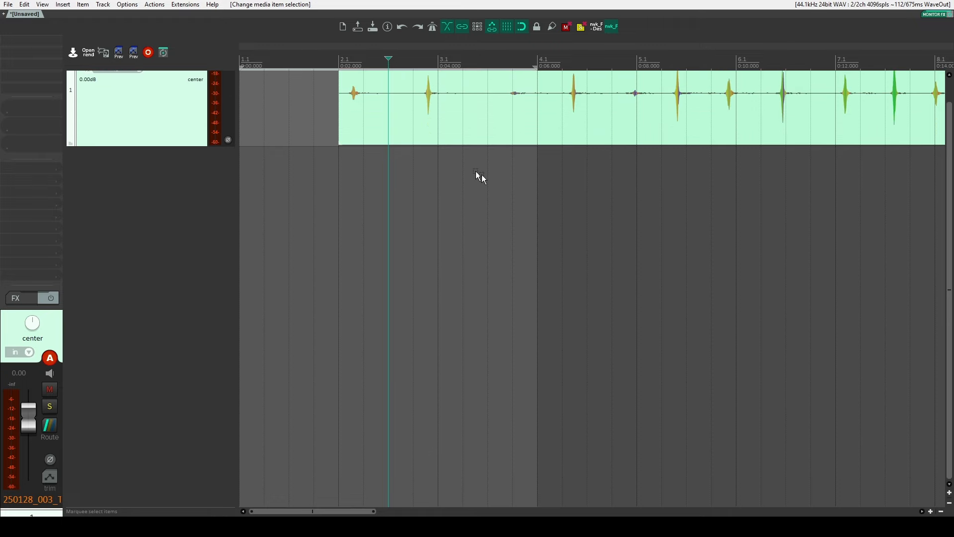
scroll(486, 164, down, 8)
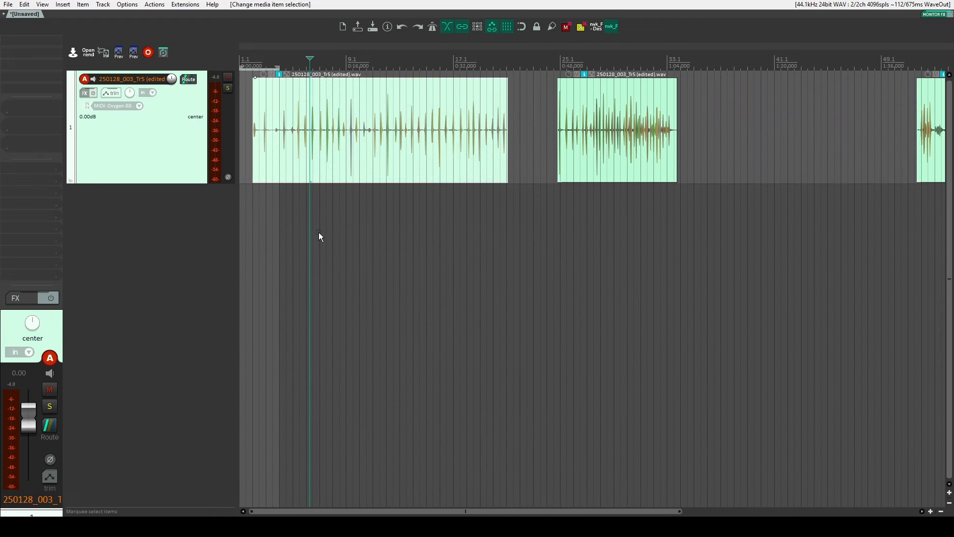
key(d)
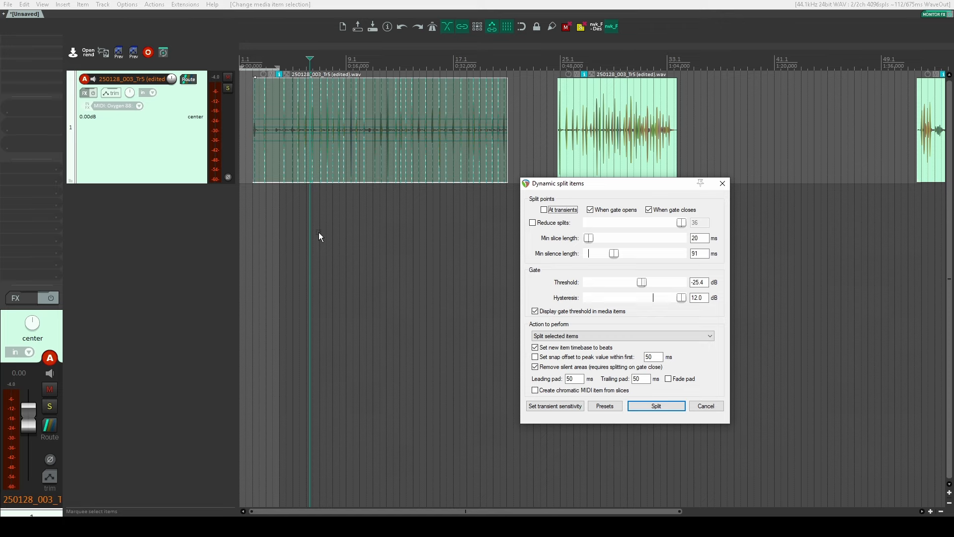
click(722, 183)
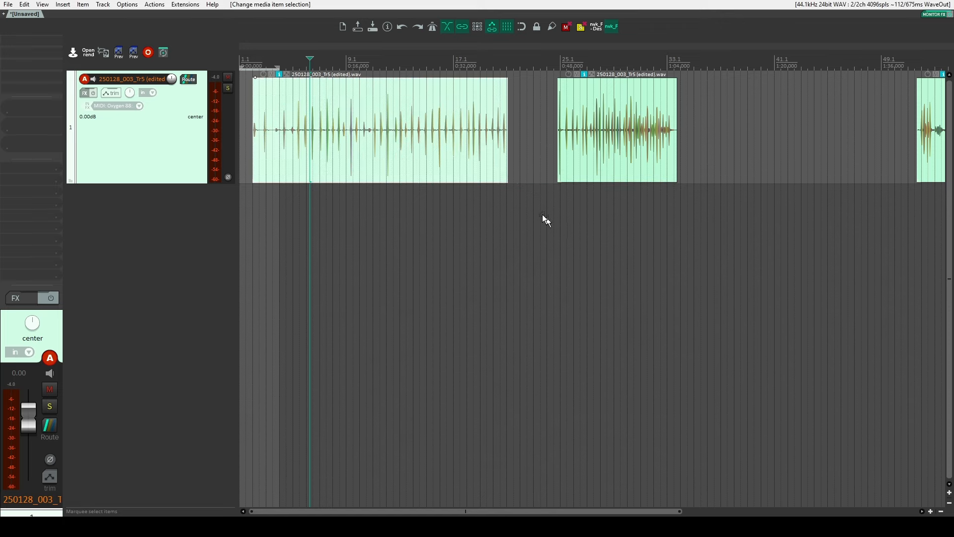
Look up the shortcut assignment for Dynamic split items in REAPER's action list
click(525, 205)
key(shift+slash)
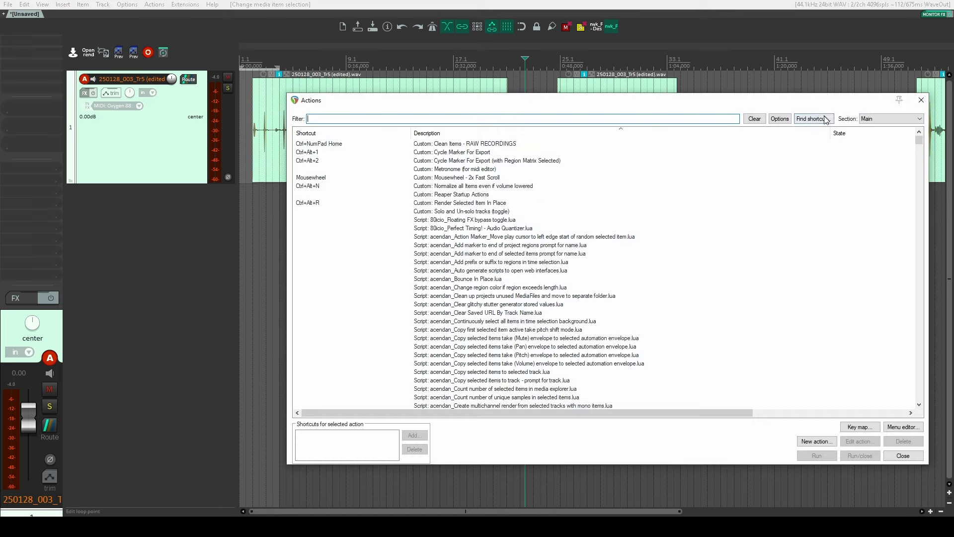
click(813, 118)
key(d)
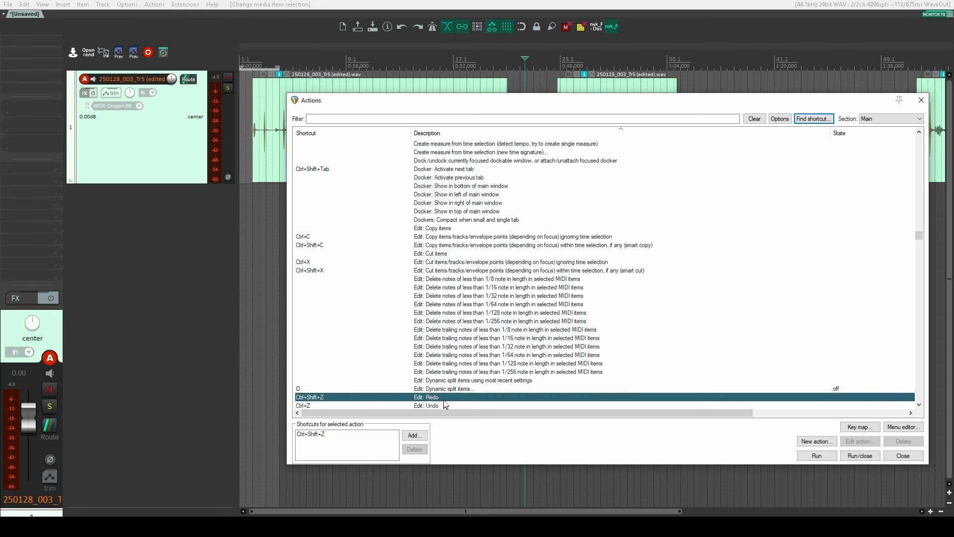
click(922, 100)
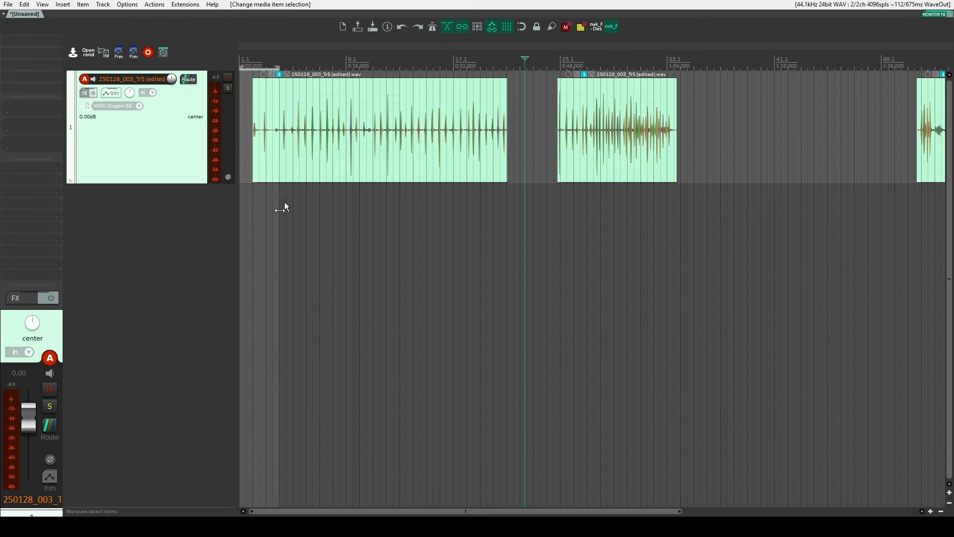
Dynamically split the first item where the gate opens and closes at a -25.4 dB threshold, removing silent areas
click(320, 154)
key(d)
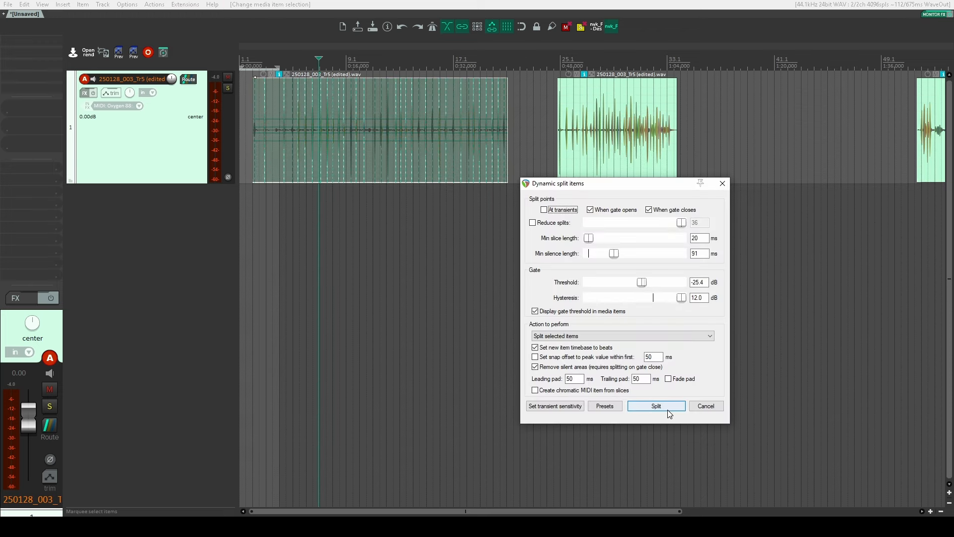
click(666, 410)
scroll(325, 215, up, 8)
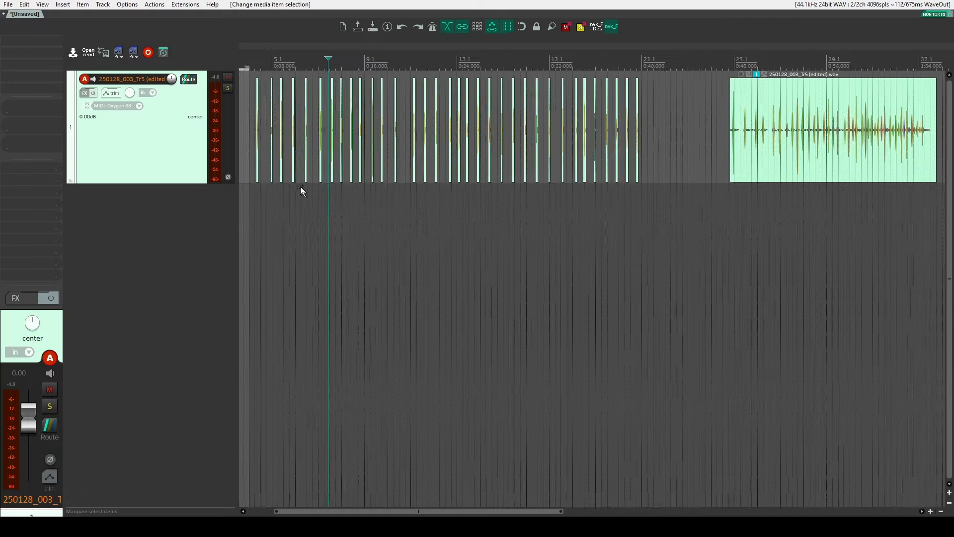
scroll(421, 174, up, 6)
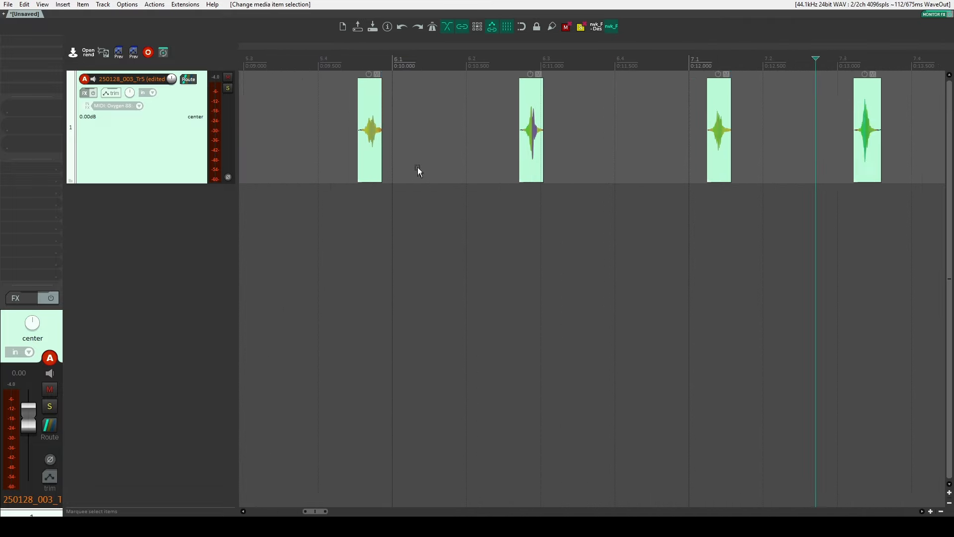
scroll(413, 195, down, 10)
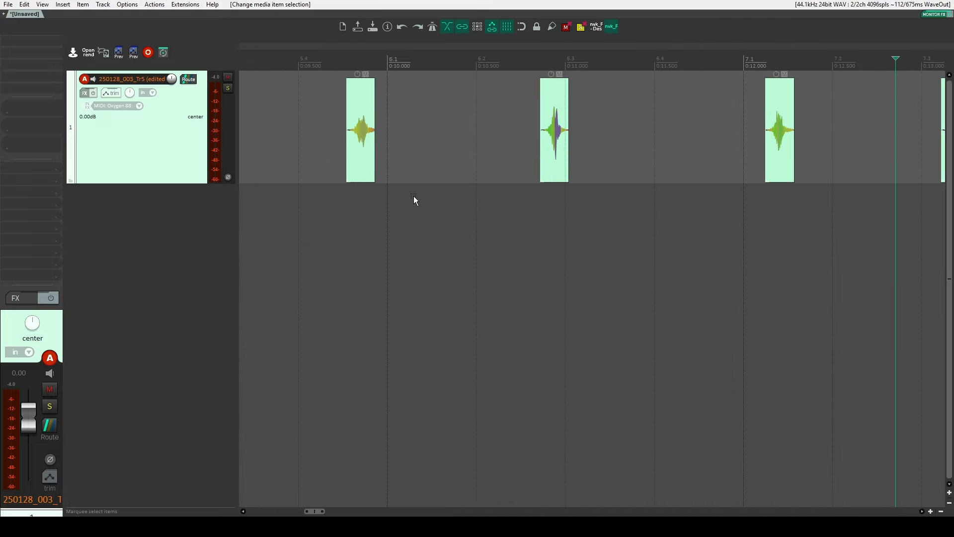
Select all slices of the split item and give them short fade-ins and fade-outs
drag(643, 144, 238, 129)
scroll(238, 130, up, 5)
scroll(293, 132, up, 6)
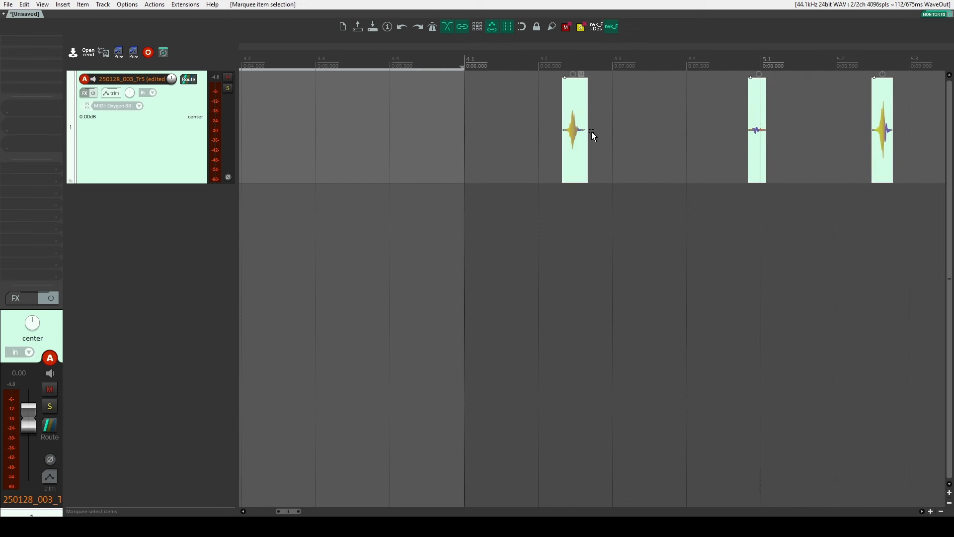
drag(788, 147, 374, 199)
drag(731, 132, 306, 149)
drag(626, 132, 449, 144)
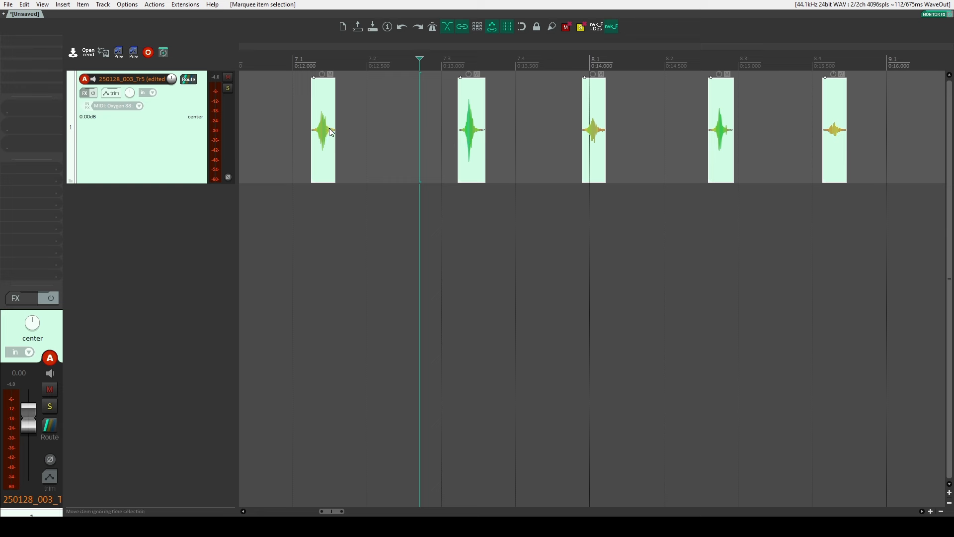
drag(332, 128, 308, 125)
mouse_move(309, 78)
mouse_down()
mouse_move(331, 82)
mouse_move(323, 82)
mouse_up()
scroll(300, 116, down, 4)
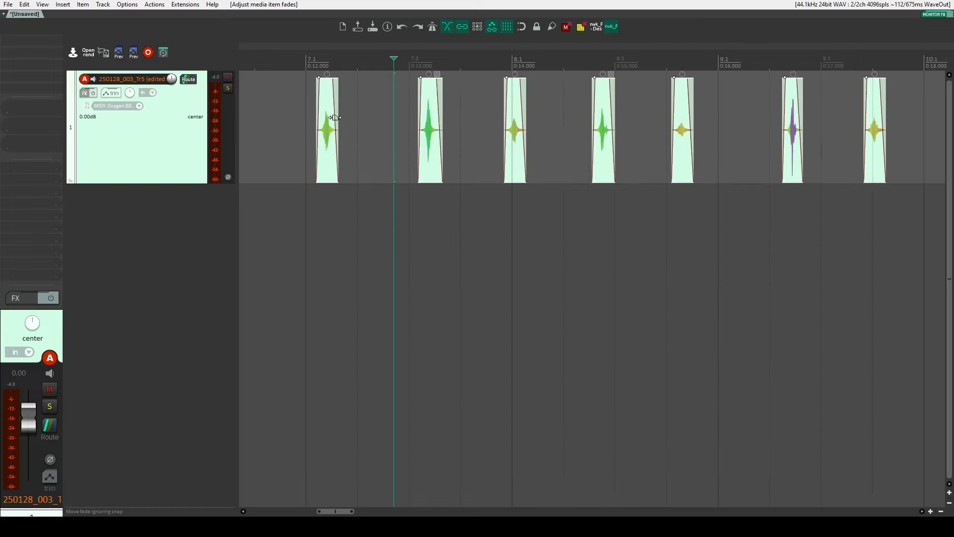
Reposition the selected slices with a 1-second interval added from each item's end
scroll(300, 118, down, 5)
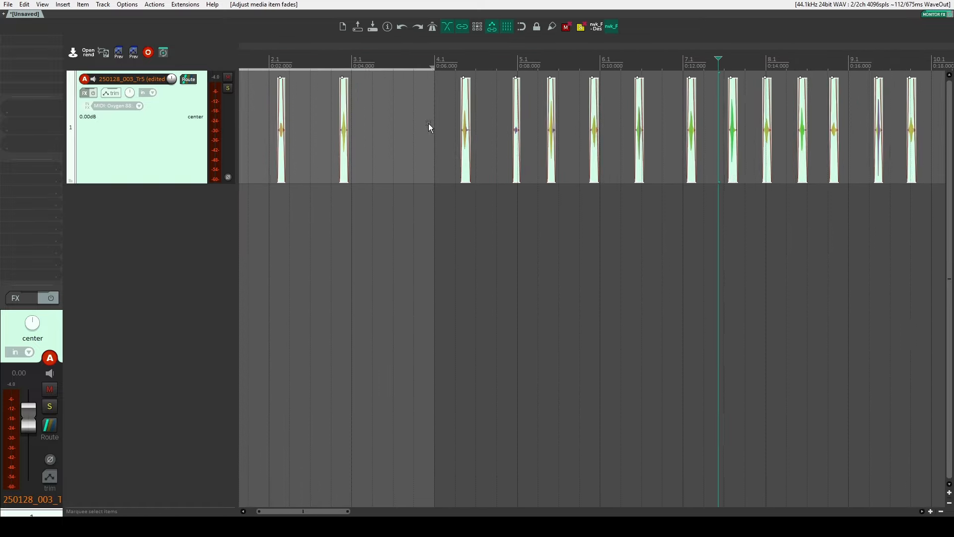
scroll(383, 130, down, 5)
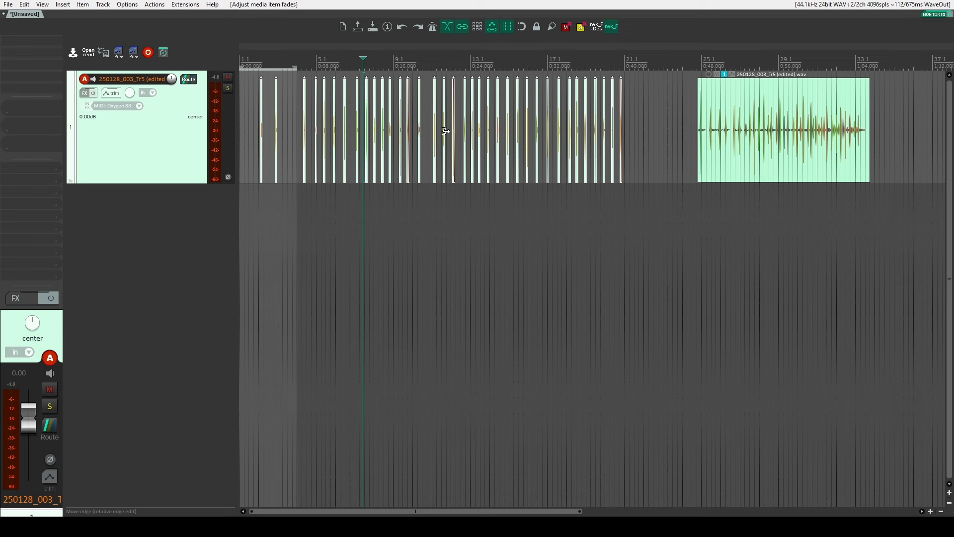
key(shift+r)
key(Tab)
key(Tab)
key(Tab)
key(Down)
key(Return)
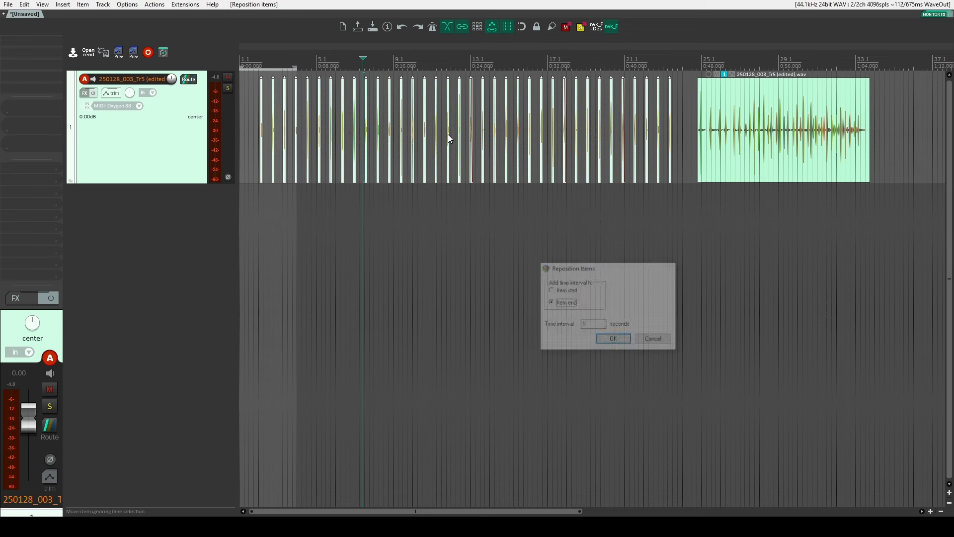
Deselect the slices and audition them one after another from the first slice to about 0:18
click(250, 114)
scroll(282, 142, up, 6)
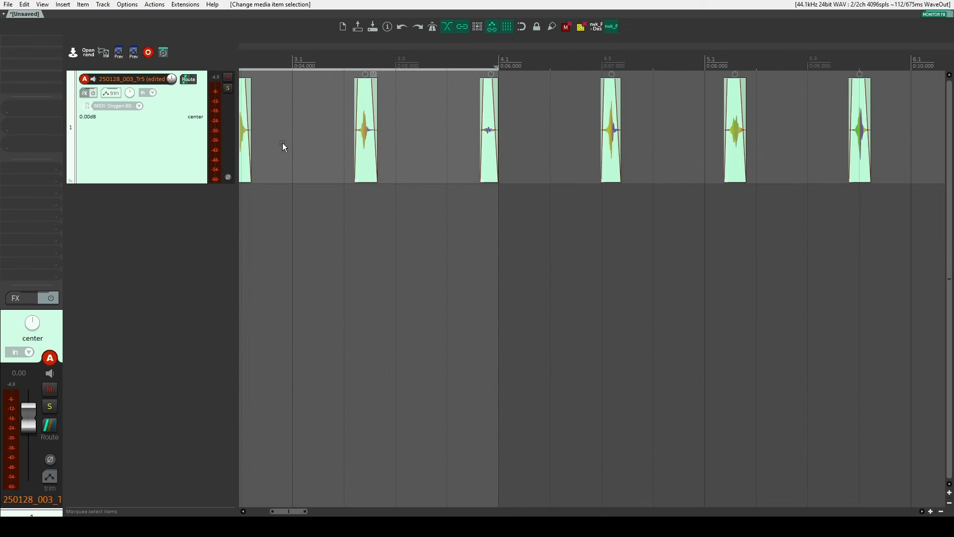
key(space)
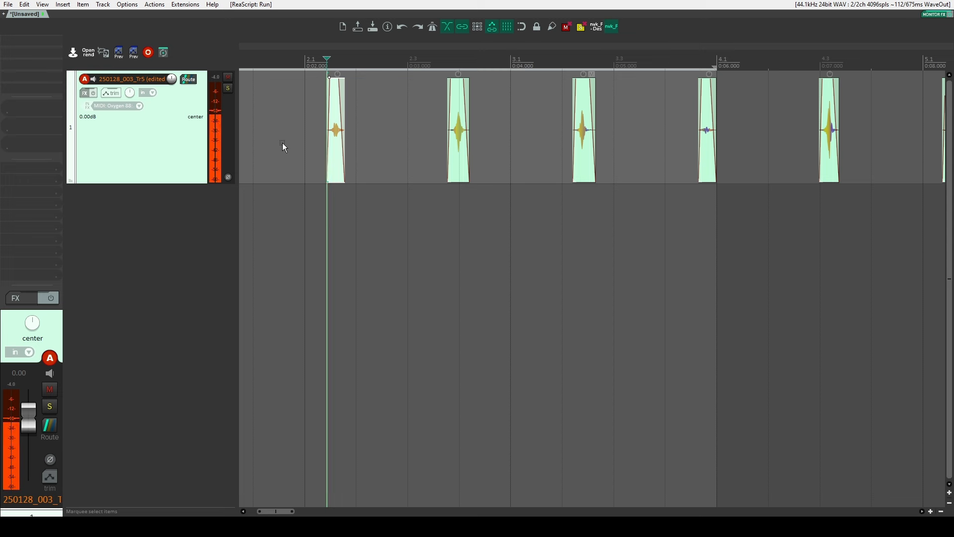
key(Tab)
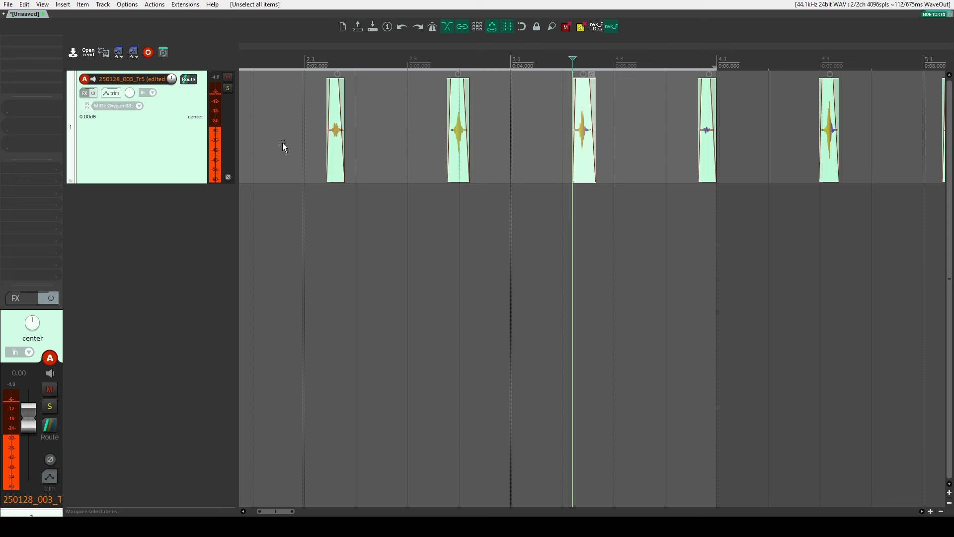
key(Tab)
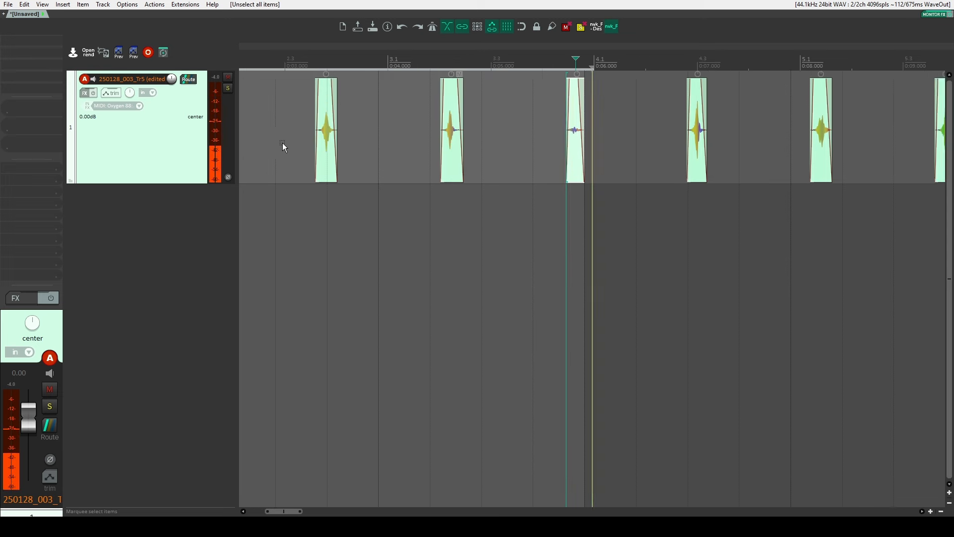
key(Tab)
key(Tab)
key(Tab)
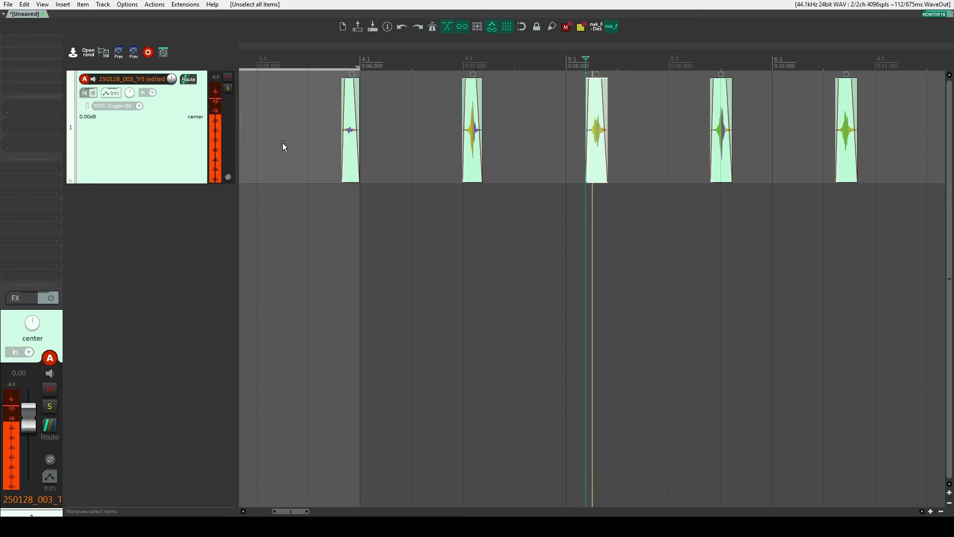
key(Tab)
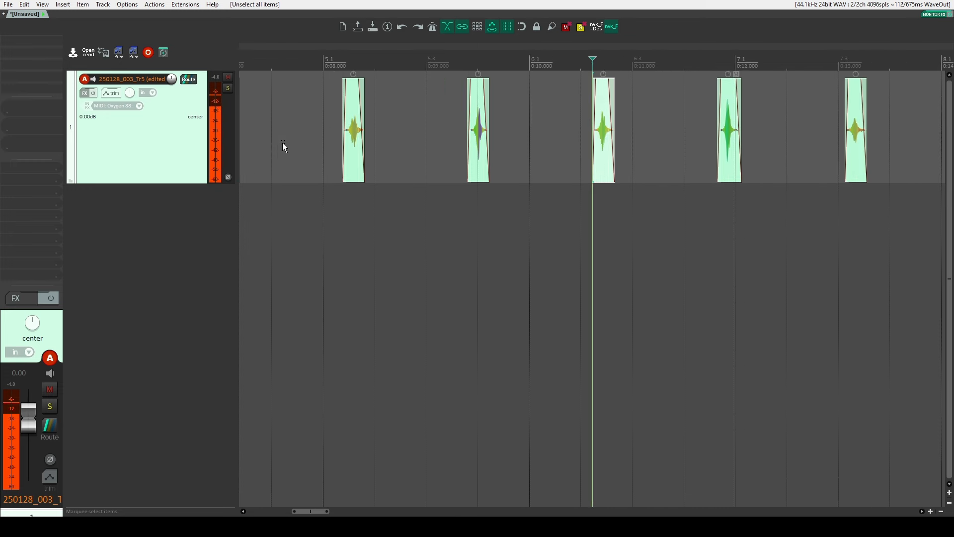
key(Tab)
key(Tab)
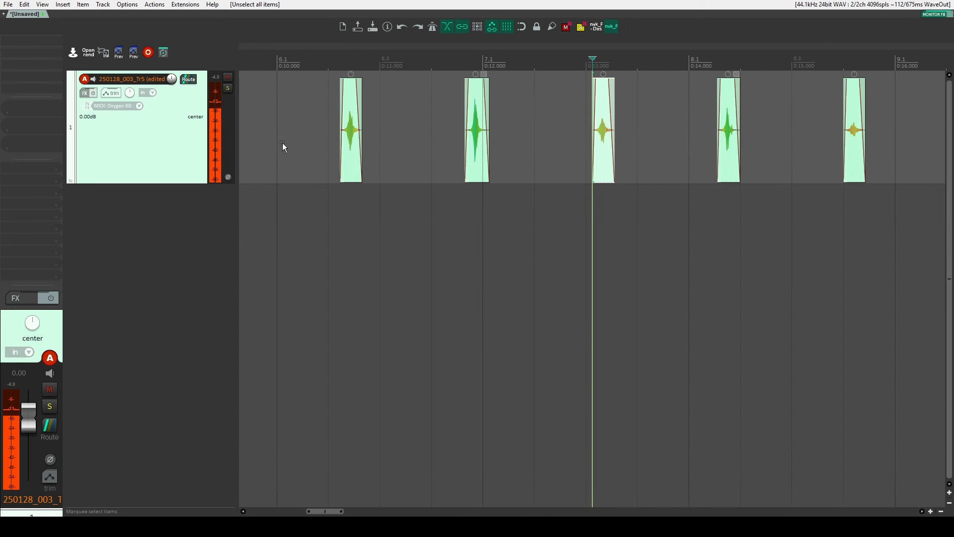
key(Tab)
key(Tab)
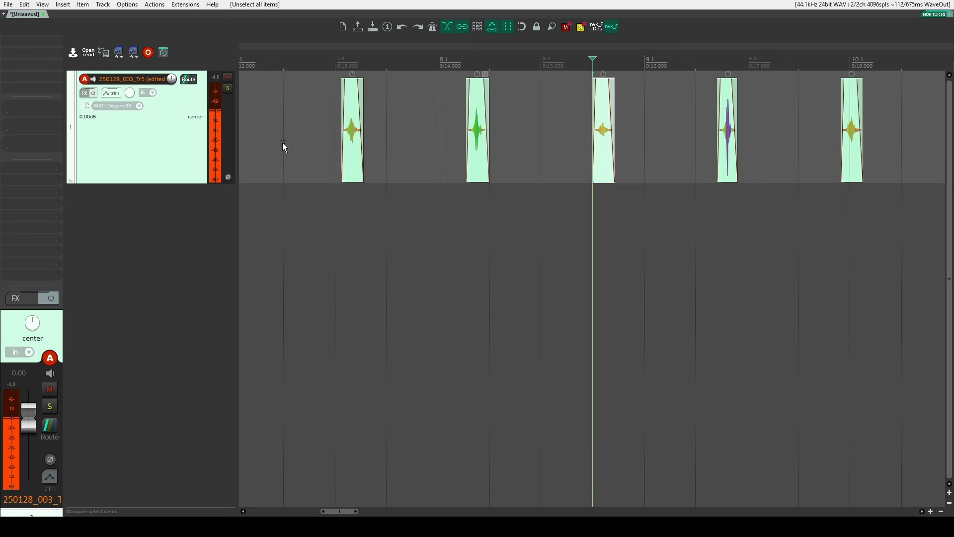
key(Tab)
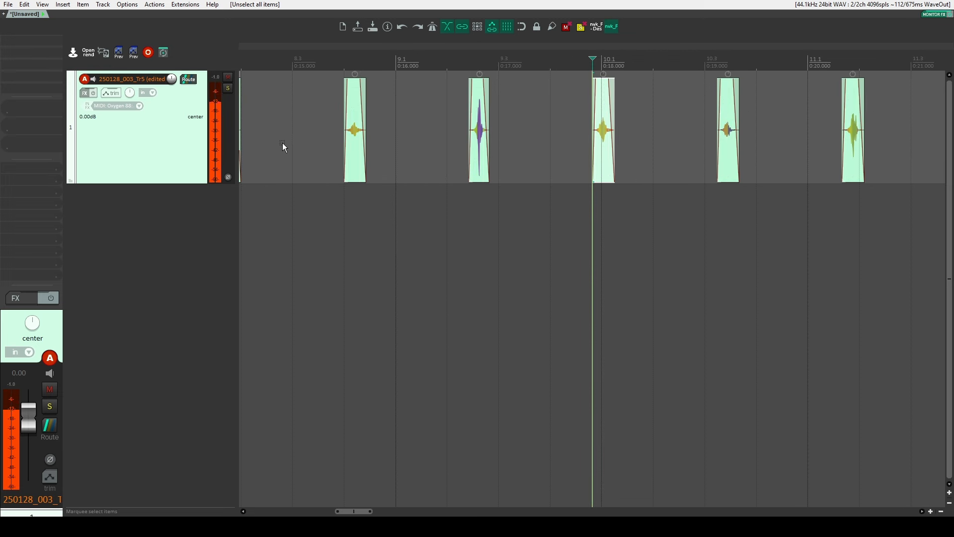
Stop playback, delete the spiky slice at about 0:16.7, and select the slice that follows it
key(space)
key(Delete)
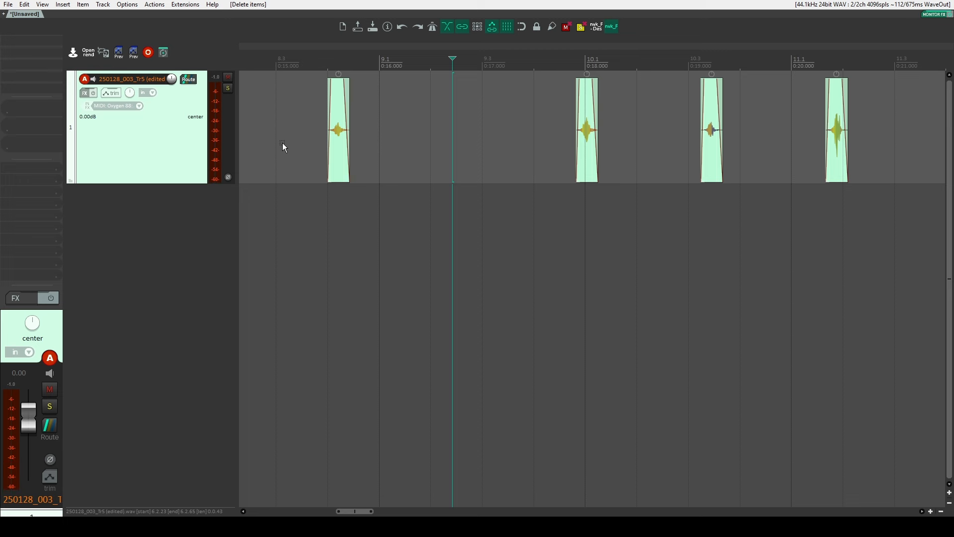
key(Tab)
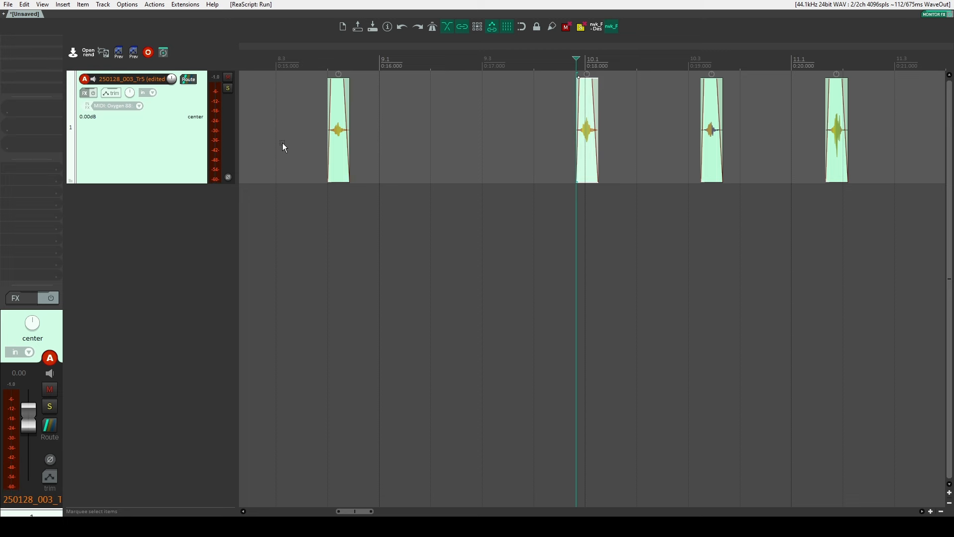